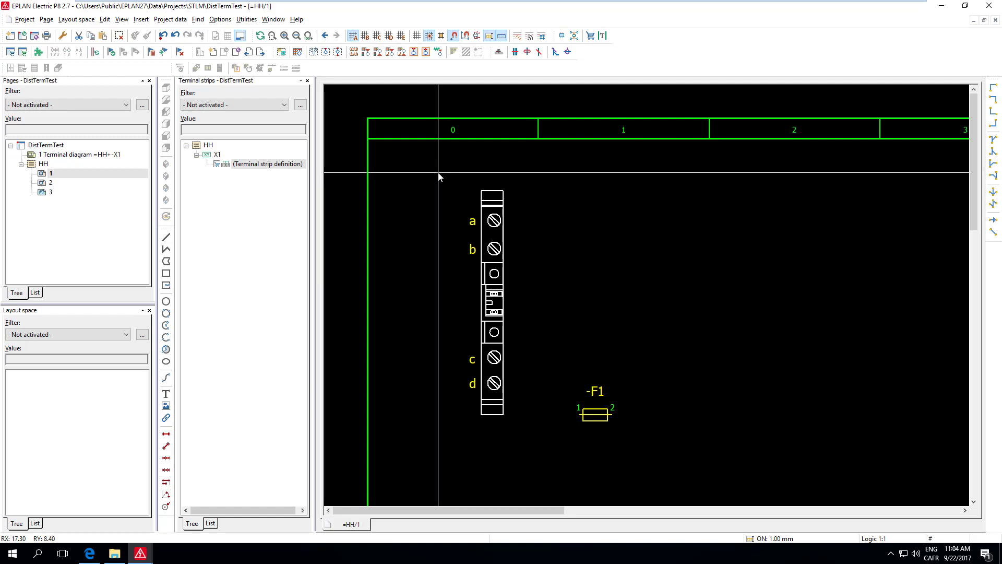
pyautogui.moveTo(448, 209); pyautogui.dragTo(534, 234)
pyautogui.moveTo(438, 235); pyautogui.dragTo(552, 257)
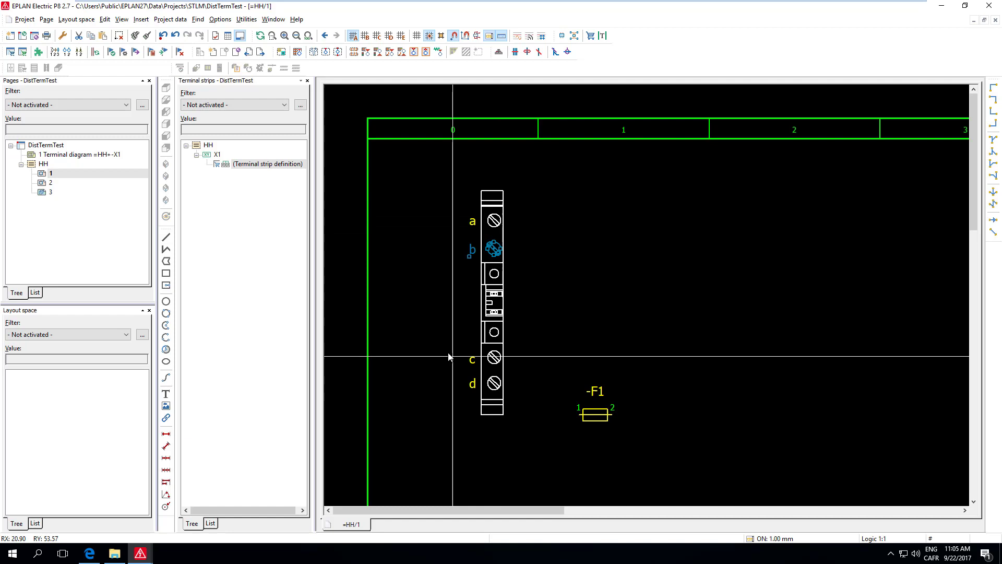
pyautogui.moveTo(448, 357); pyautogui.dragTo(524, 375)
pyautogui.moveTo(436, 367); pyautogui.dragTo(509, 391)
pyautogui.click(633, 320)
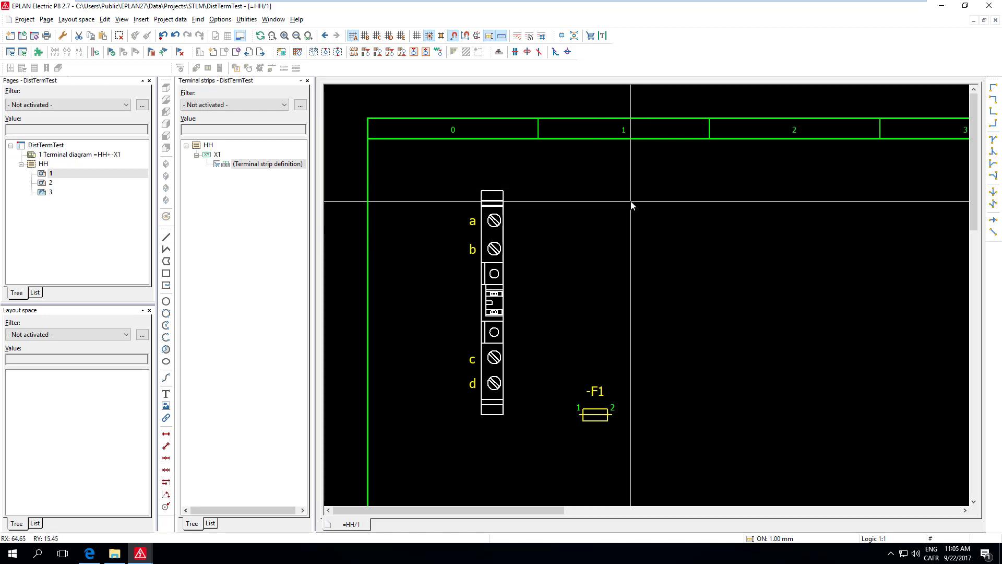
# Review the function template of part STLM.12345 in parts management, checking its function definition and connection point designations, then close without changes
pyautogui.click(10, 51)
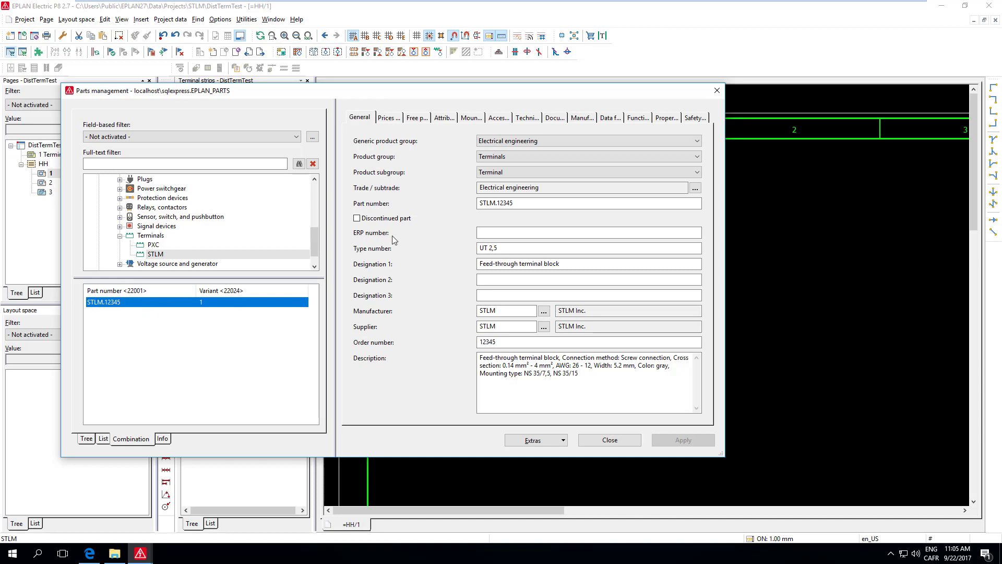
pyautogui.click(638, 118)
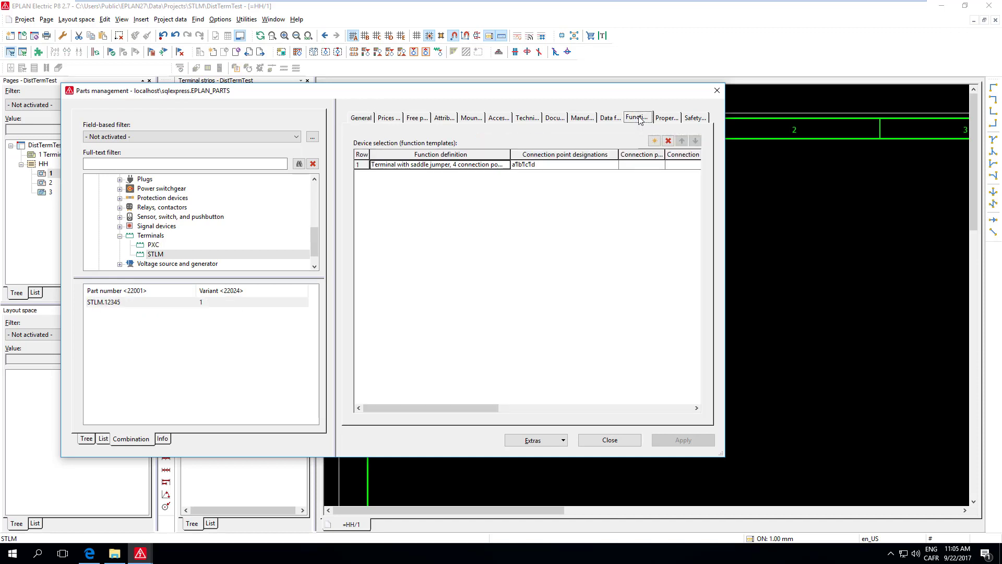
pyautogui.moveTo(511, 153); pyautogui.dragTo(538, 153)
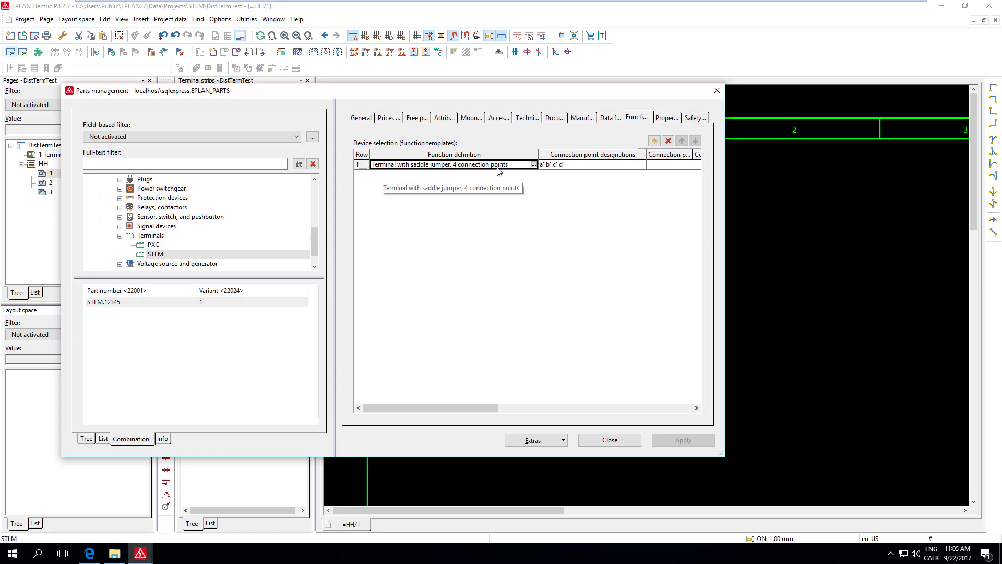
pyautogui.click(533, 165)
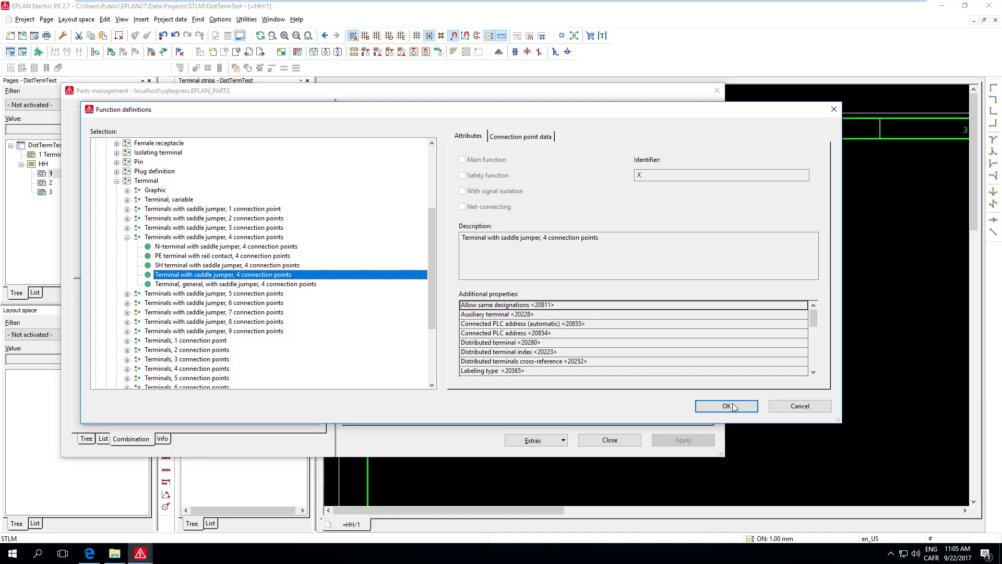
pyautogui.click(801, 407)
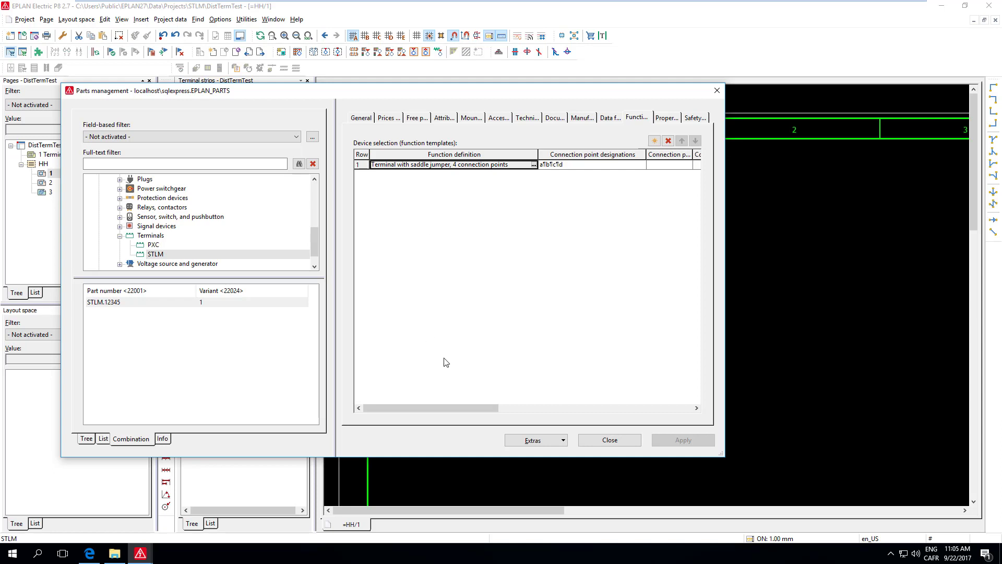
pyautogui.click(602, 167)
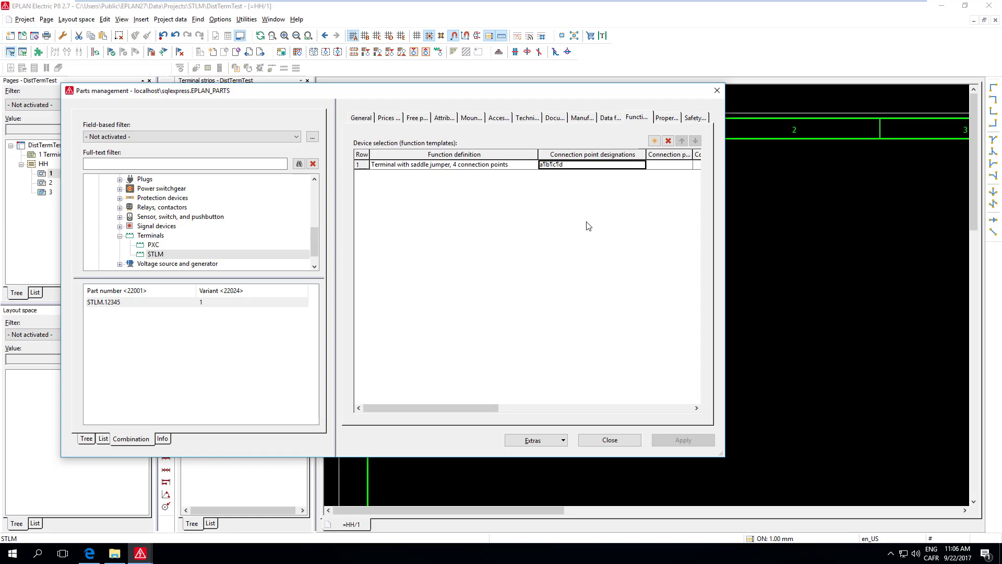
pyautogui.moveTo(528, 96); pyautogui.dragTo(604, 444)
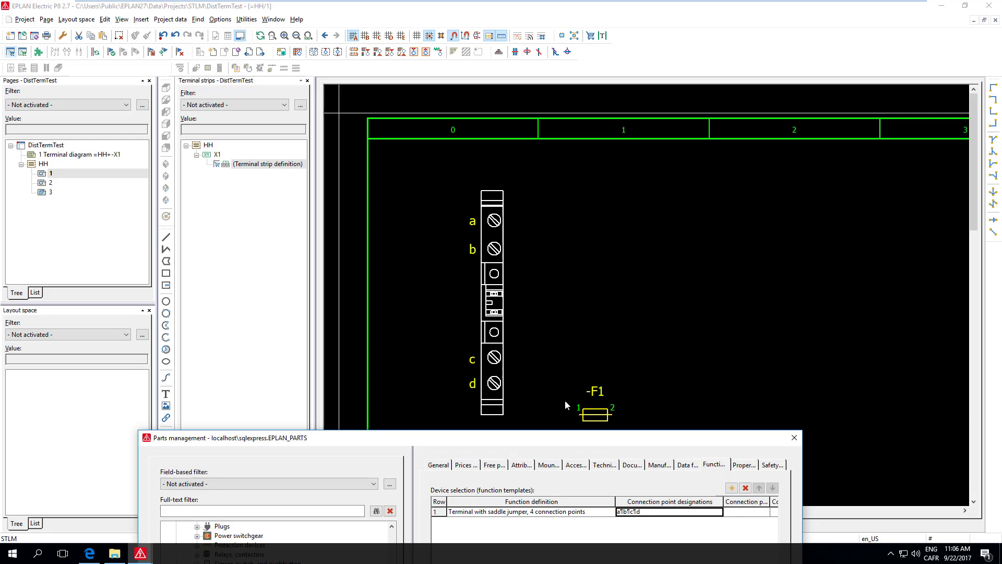
pyautogui.moveTo(458, 445); pyautogui.dragTo(430, 120)
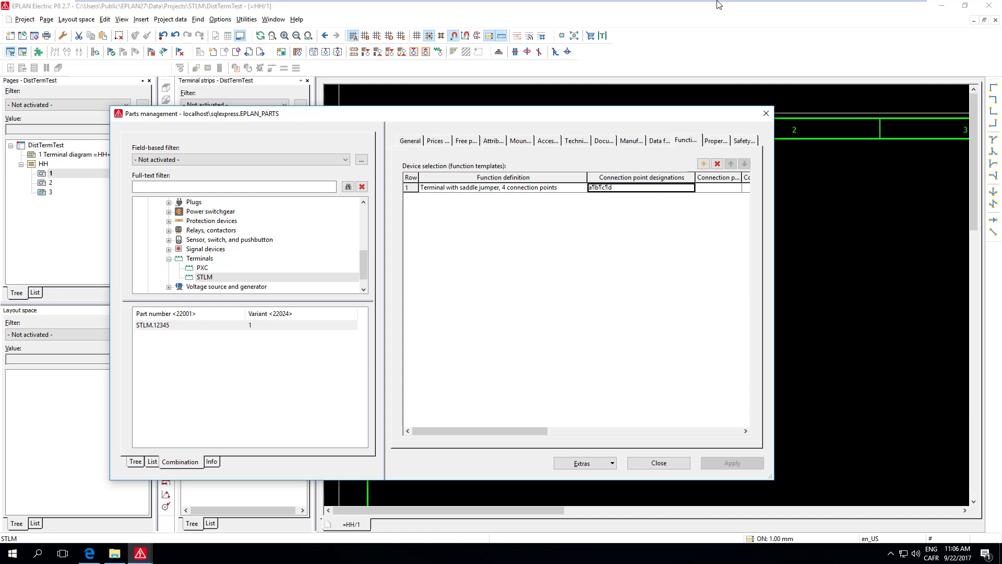
pyautogui.click(659, 463)
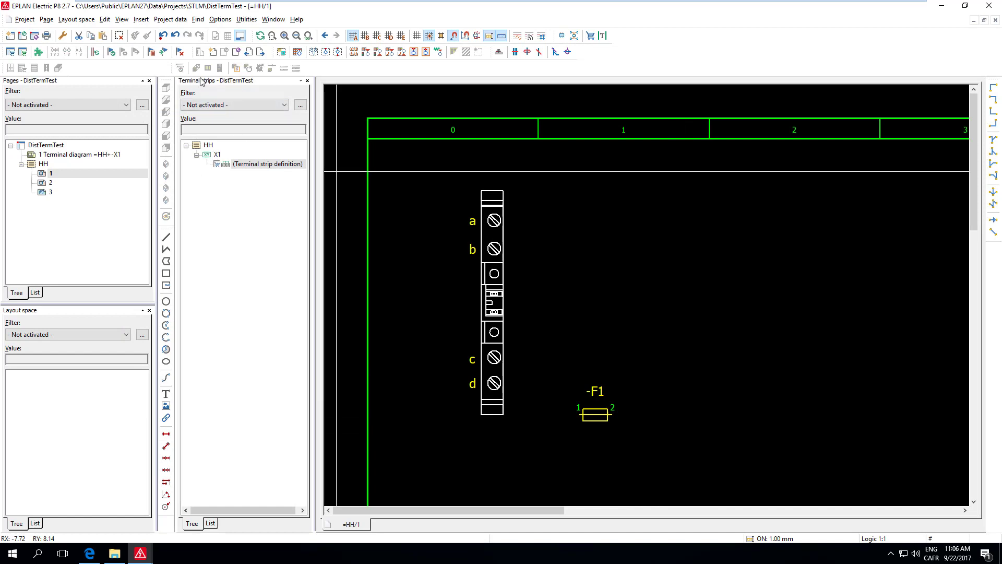
# Set the function text of terminal strip X1's definition to "24 VDC distribution"
pyautogui.doubleClick(258, 164)
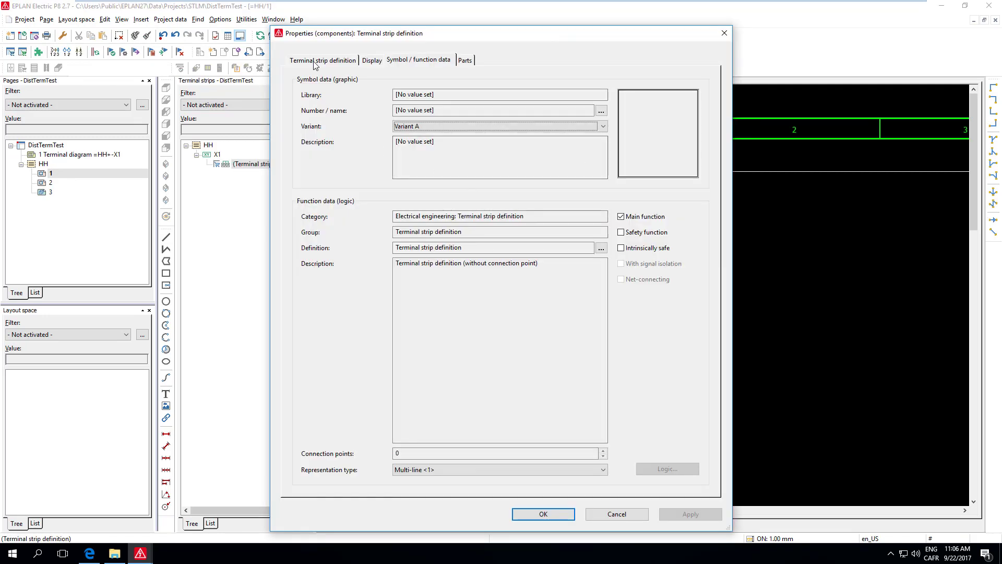
pyautogui.click(315, 65)
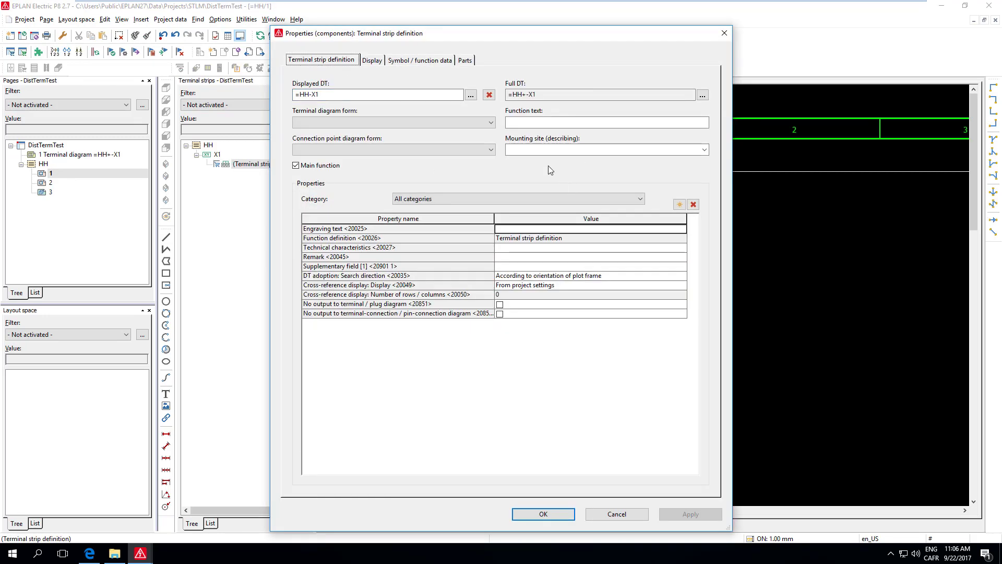
pyautogui.click(522, 122)
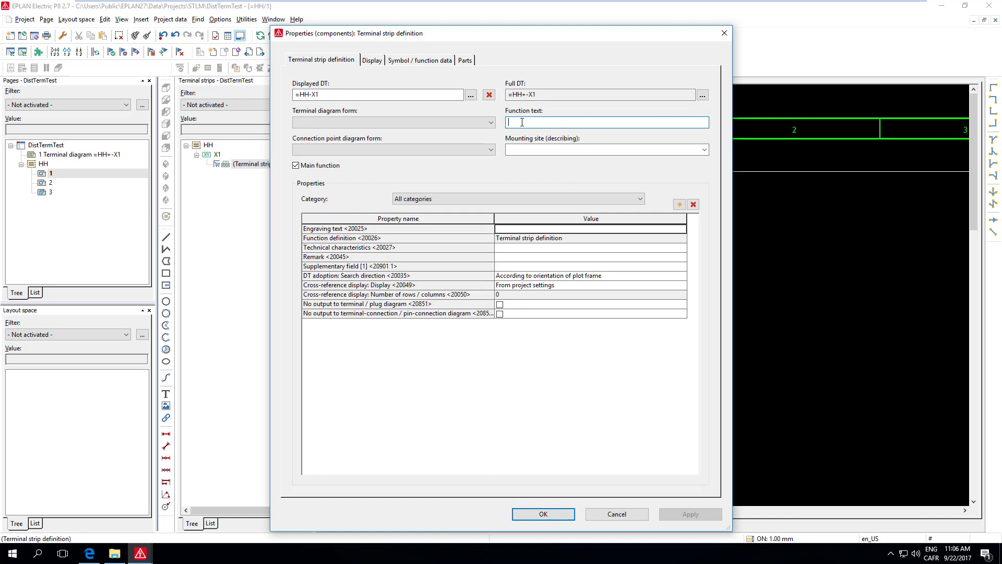
pyautogui.write('Power distrib')
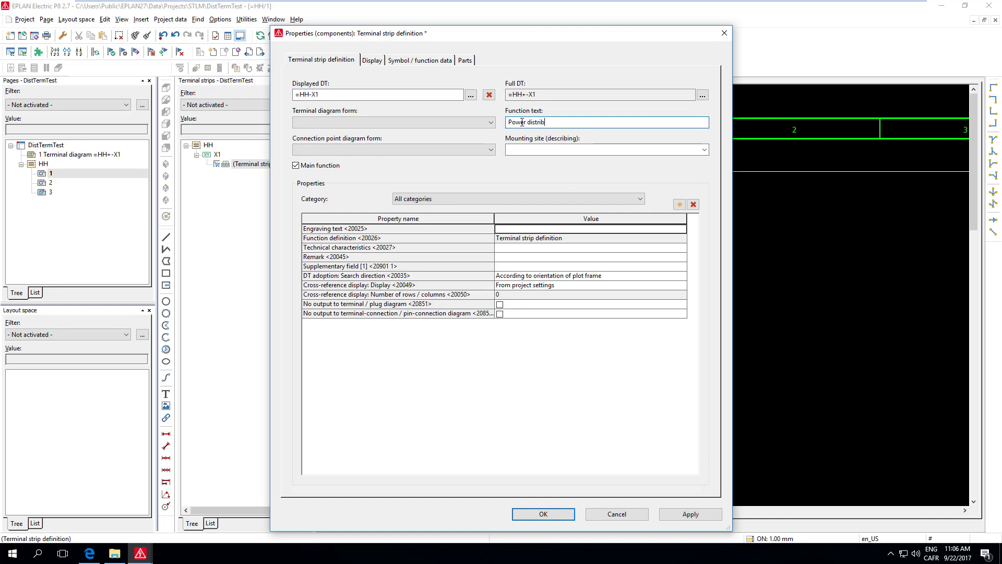
pyautogui.write('ution')
pyautogui.press('Home')
pyautogui.write('24 VDC')
pyautogui.hotkey('ctrl', 'shift', 'Right')
pyautogui.press('Delete')
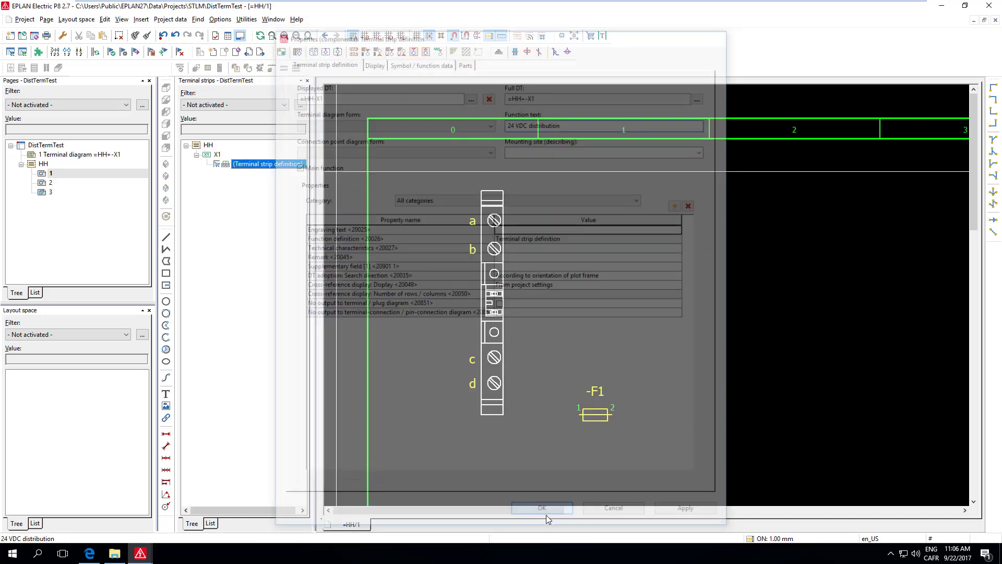
pyautogui.click(543, 514)
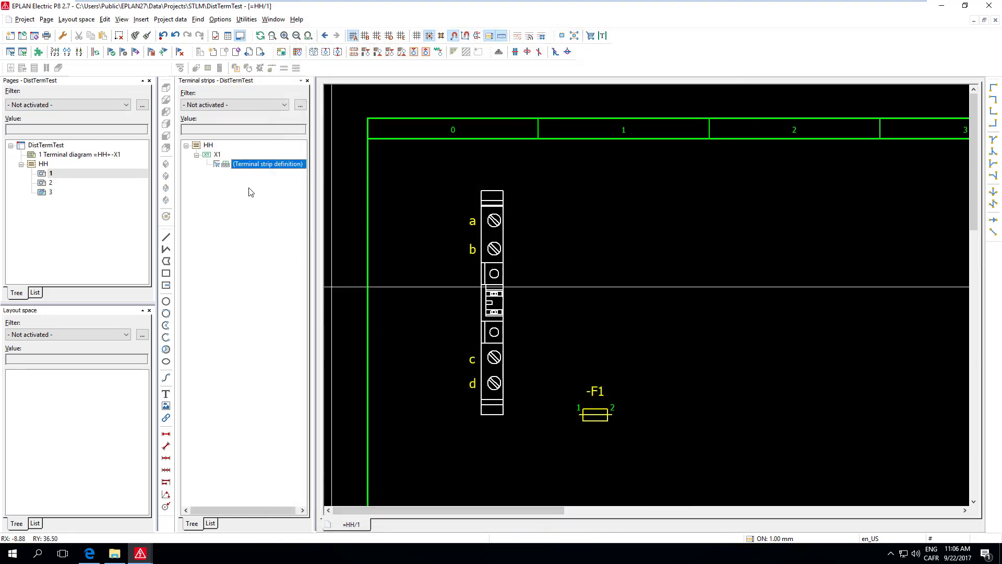
# Generate new terminal devices on strip X1 with numbering pattern 1-5 and part number STLM.12345, variant 1
pyautogui.rightClick(224, 156)
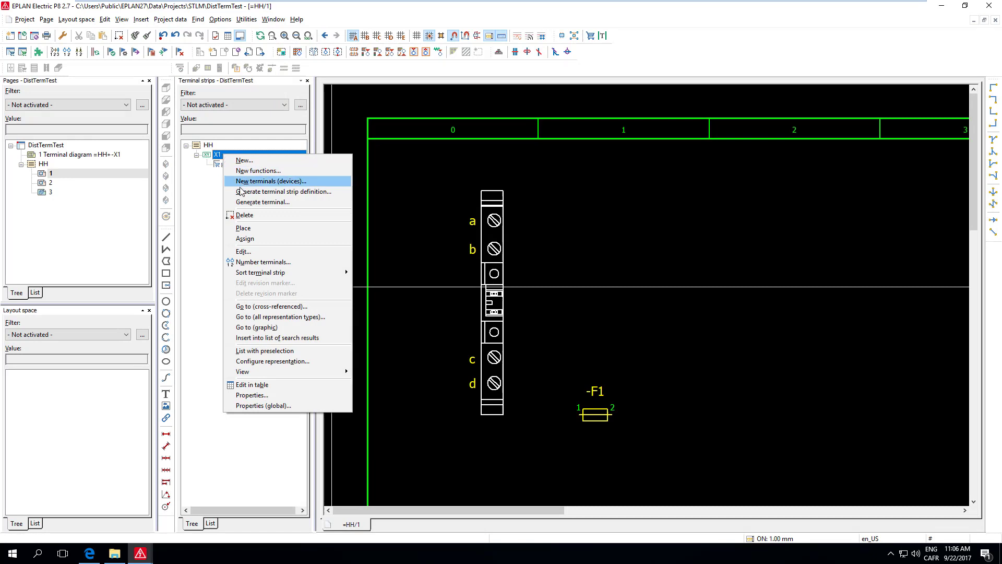
pyautogui.click(301, 185)
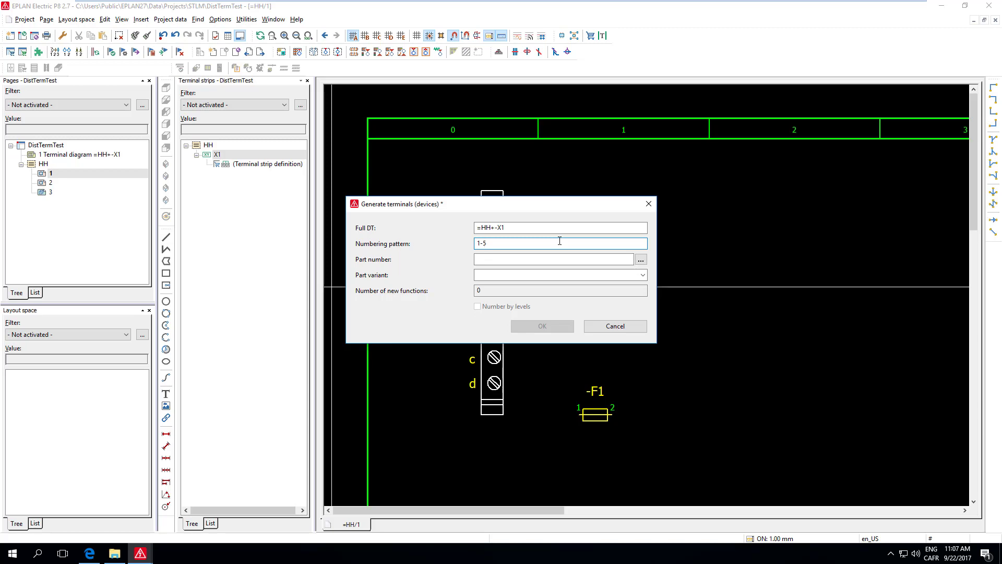
pyautogui.click(641, 261)
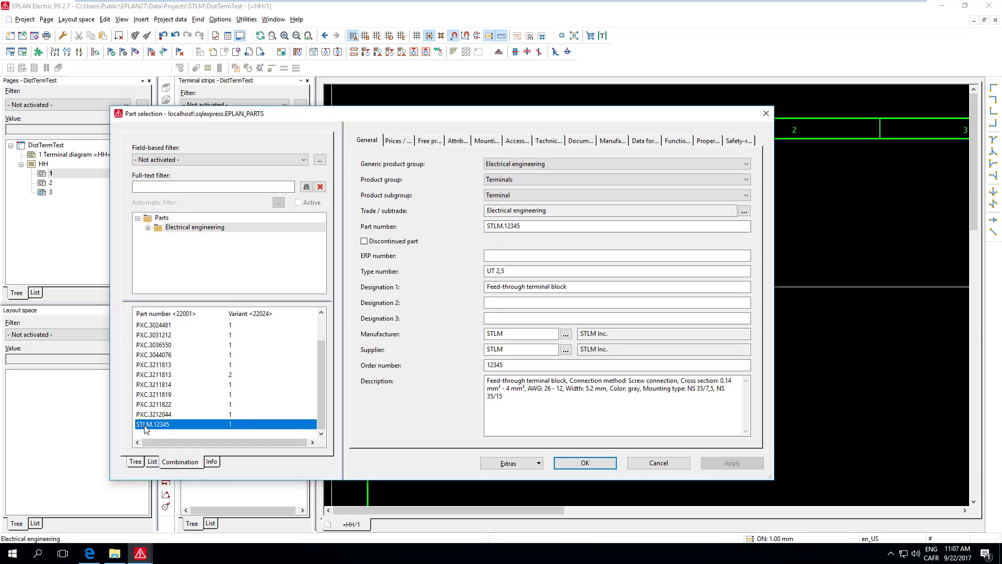
pyautogui.doubleClick(145, 424)
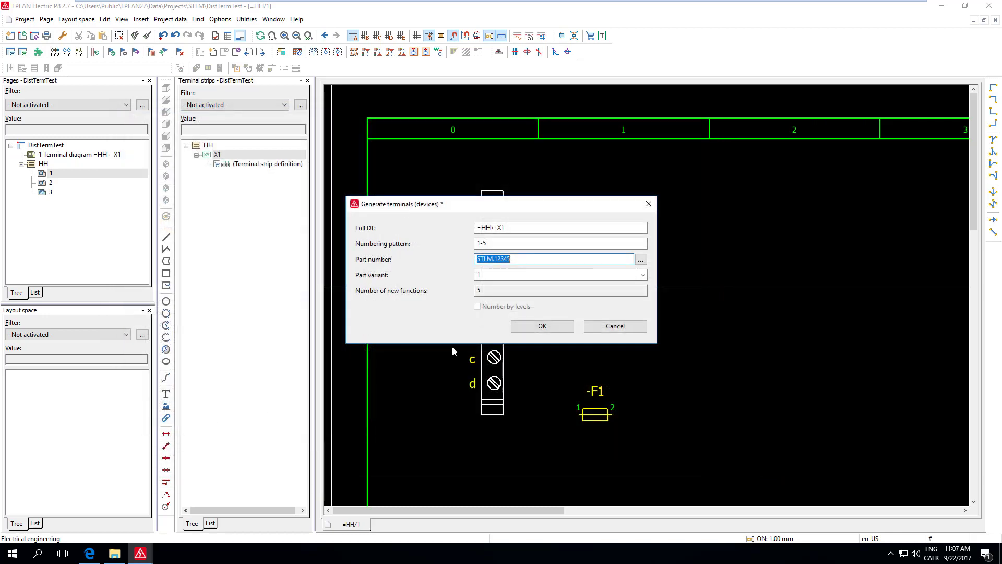
pyautogui.click(488, 294)
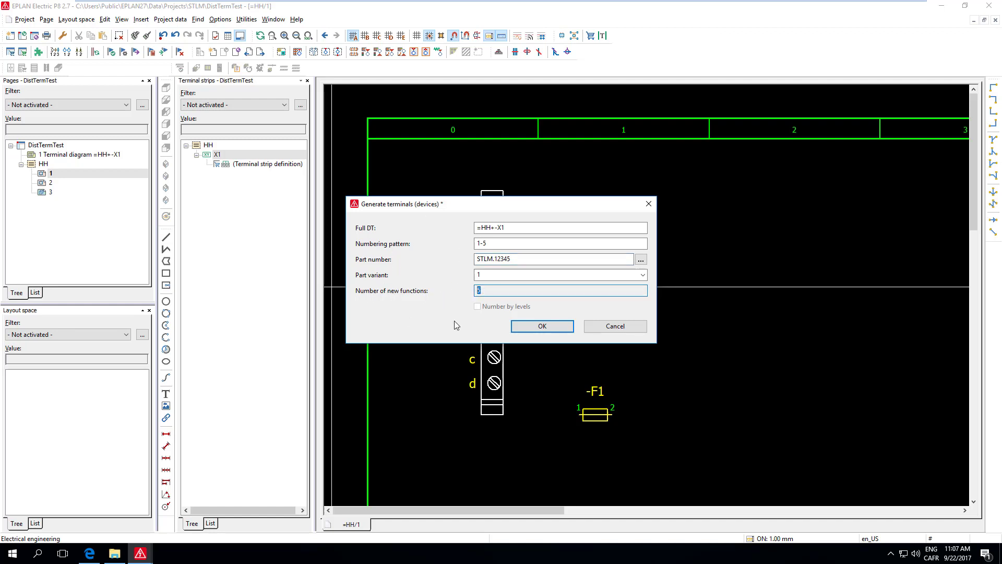
pyautogui.click(545, 327)
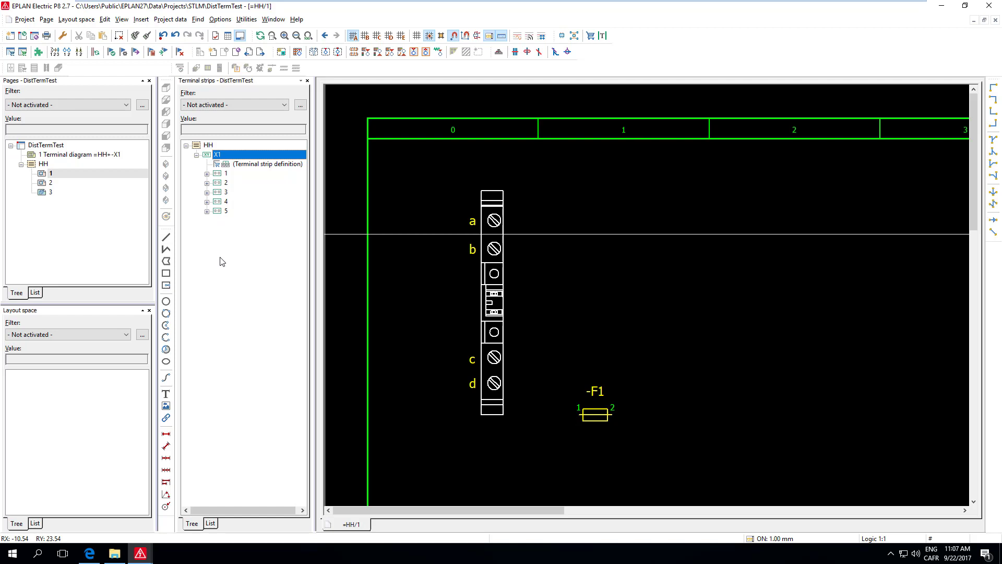
# Show the terminal strips in the device-oriented view and expand terminals 1 to 5 of X1 to examine their functions
pyautogui.rightClick(209, 245)
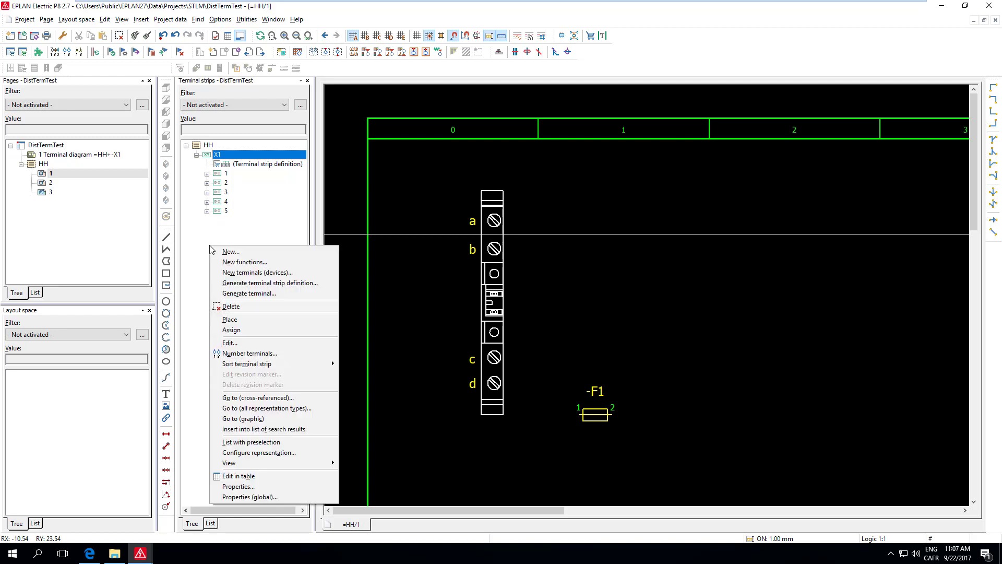
pyautogui.moveTo(243, 466)
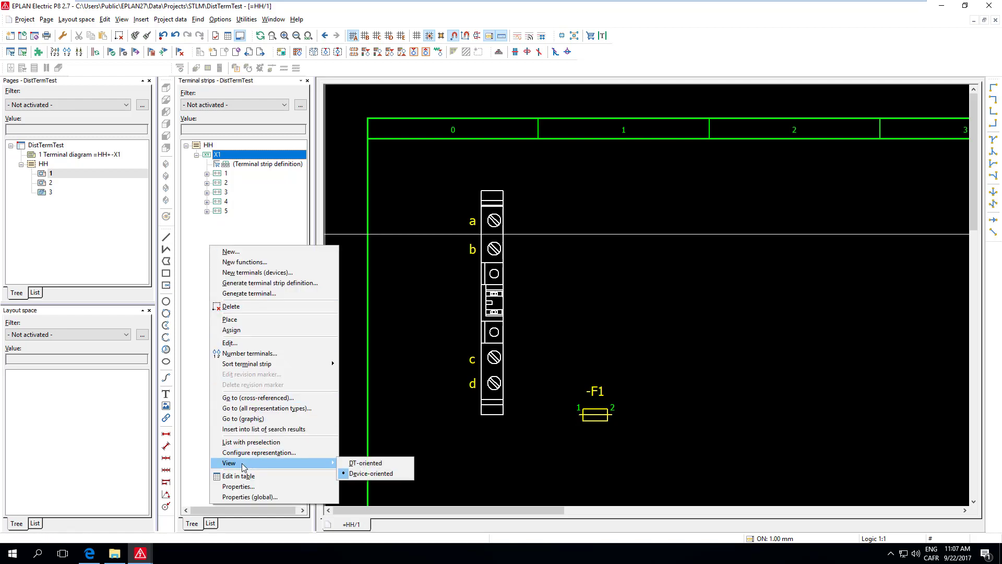
pyautogui.click(378, 474)
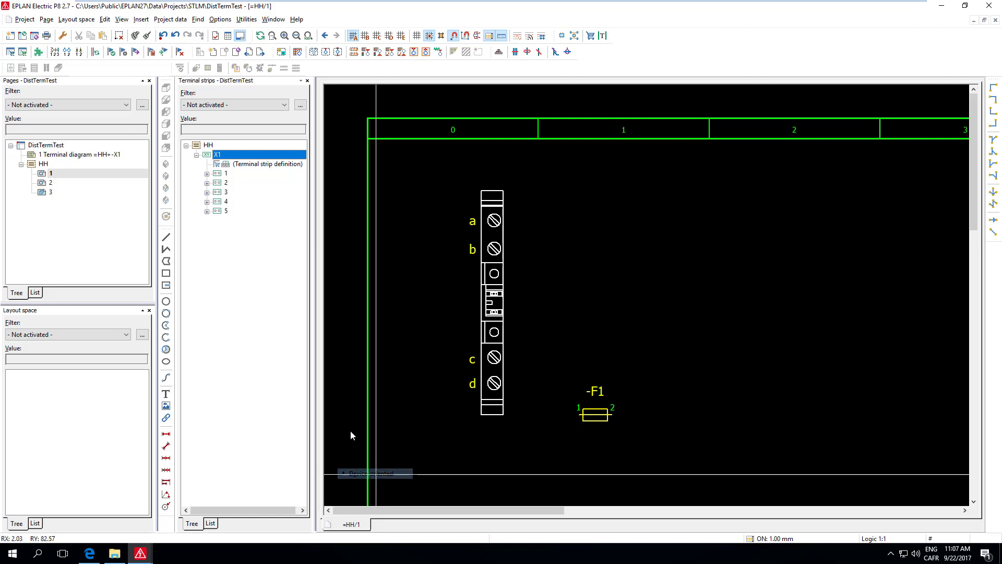
pyautogui.click(207, 174)
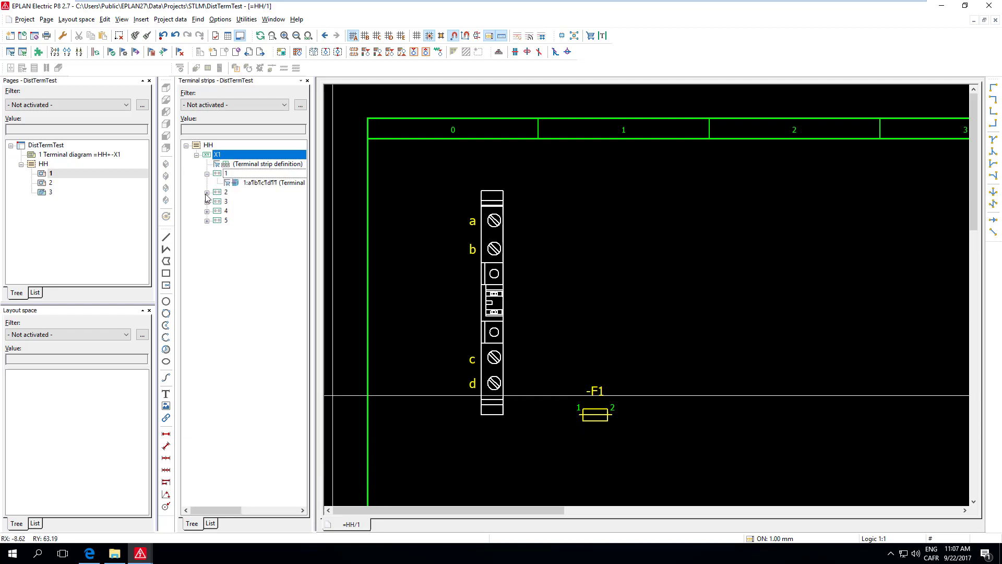
pyautogui.click(207, 192)
pyautogui.click(207, 211)
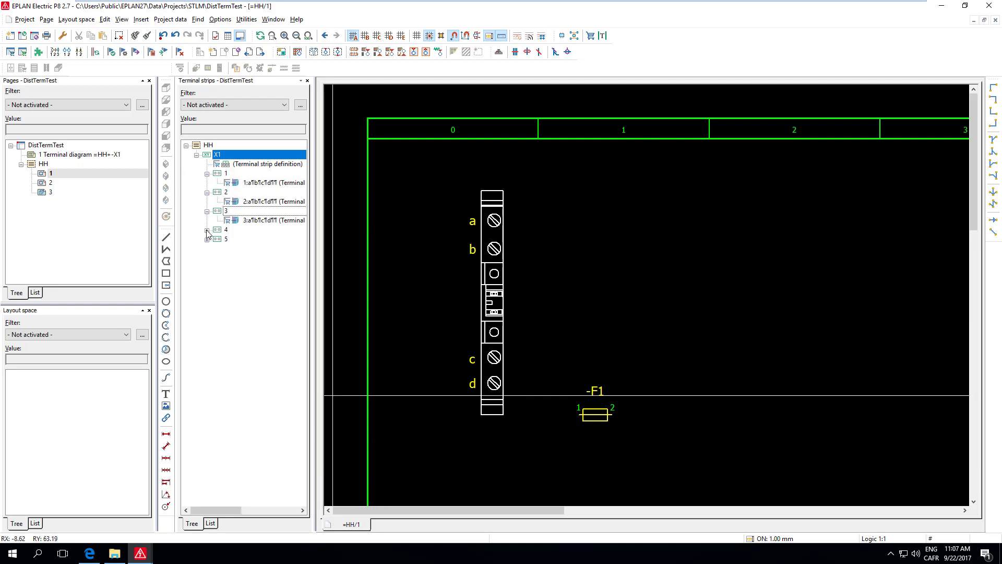
pyautogui.click(206, 230)
pyautogui.click(207, 248)
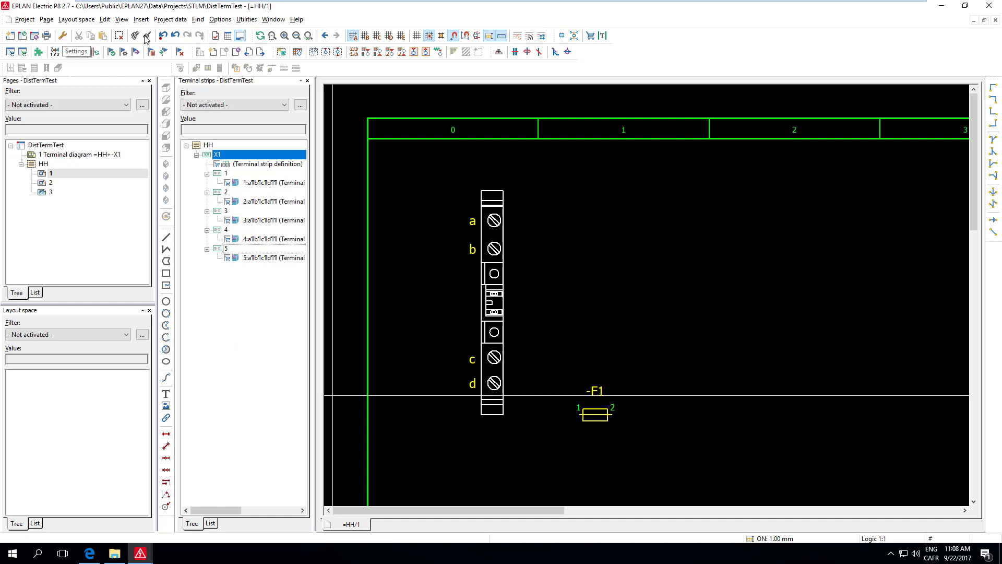
# Find the project settings for distributed terminals, set placing from number of connection points to 4, and confirm the settings
pyautogui.click(220, 19)
pyautogui.click(242, 219)
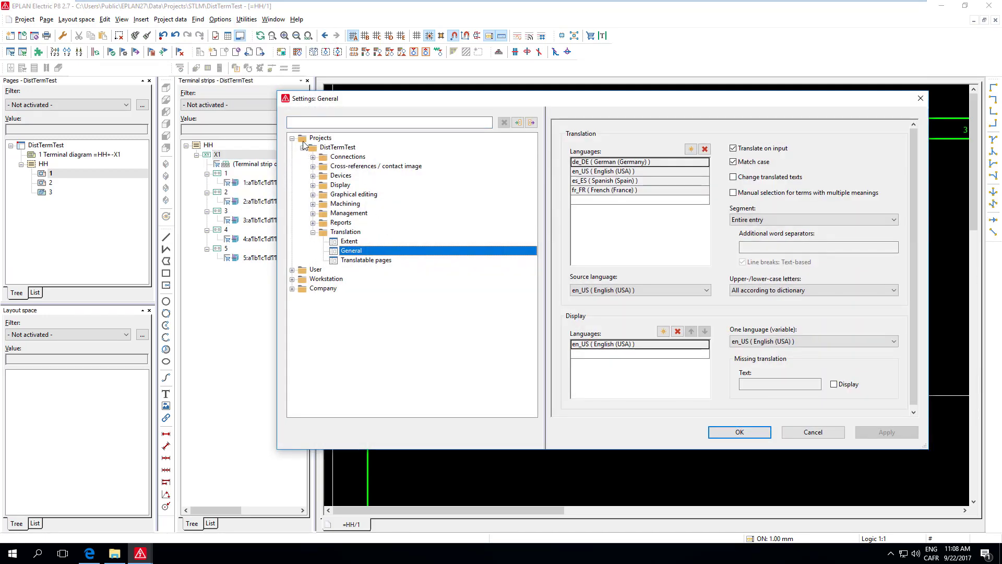
pyautogui.click(315, 121)
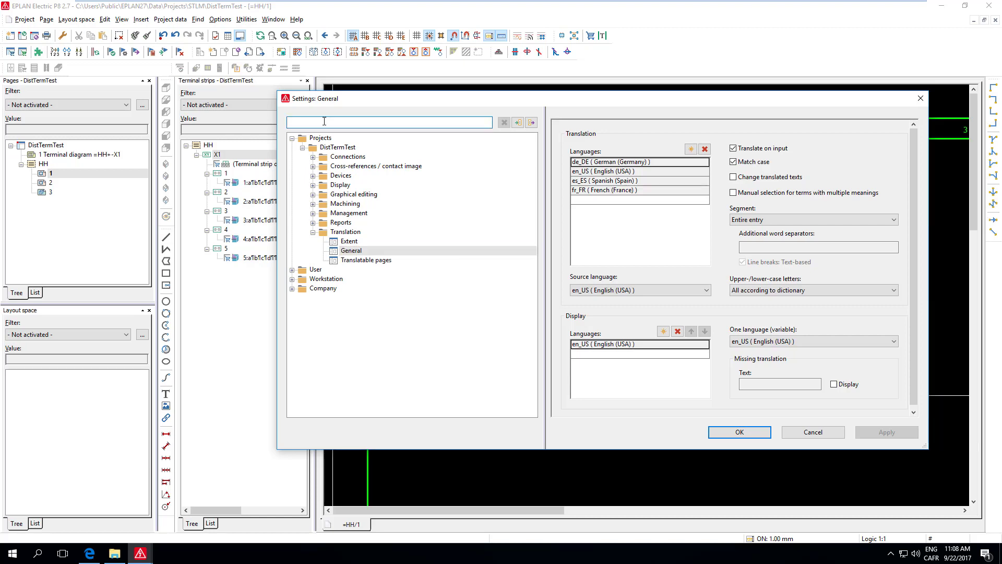
pyautogui.write('distri')
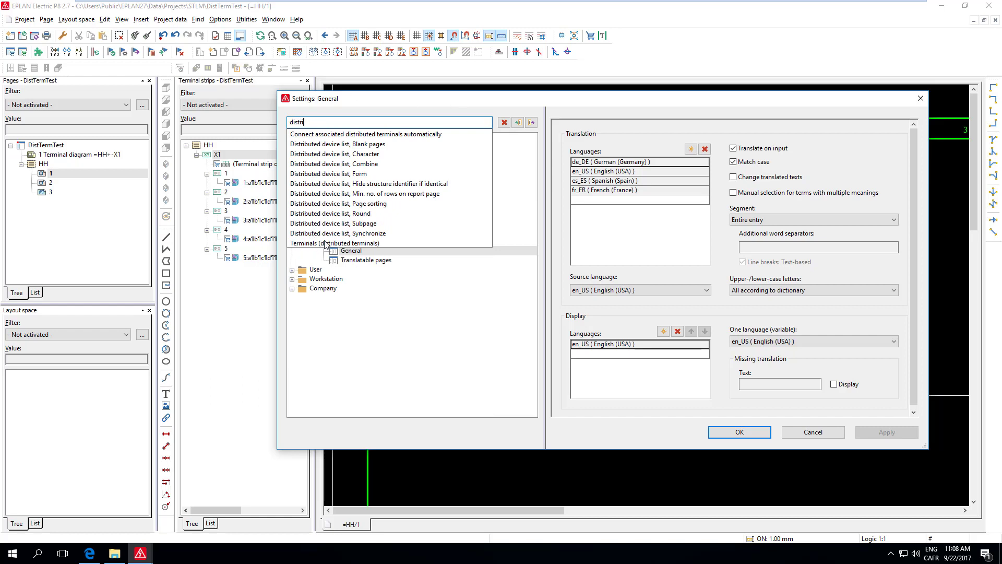
pyautogui.click(335, 243)
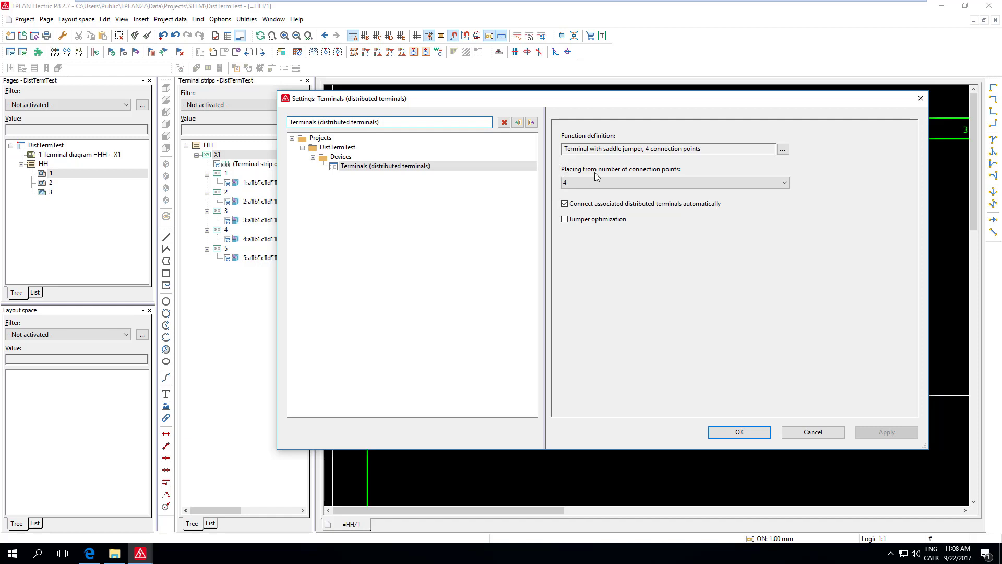
pyautogui.click(565, 184)
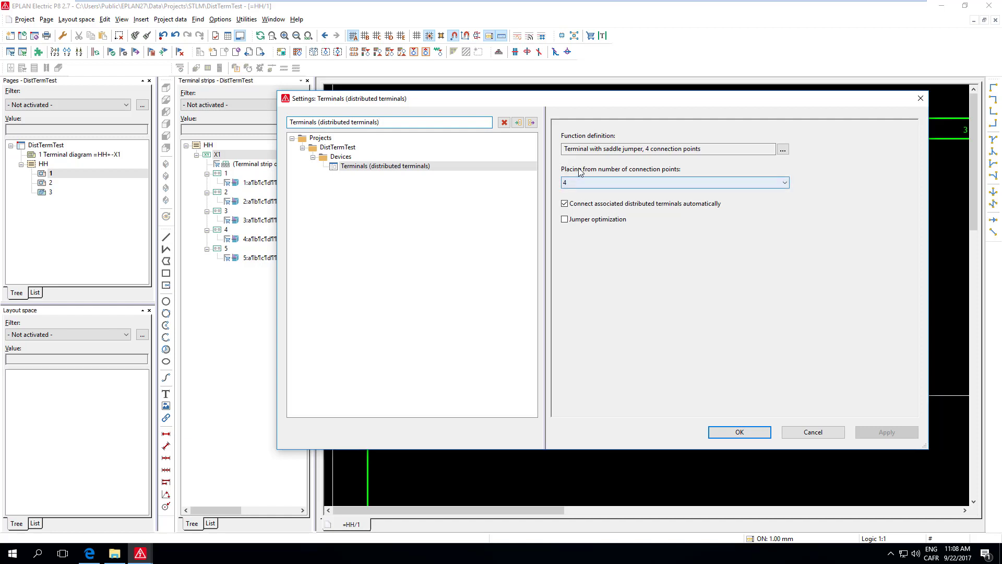
pyautogui.write('4')
pyautogui.press('Tab')
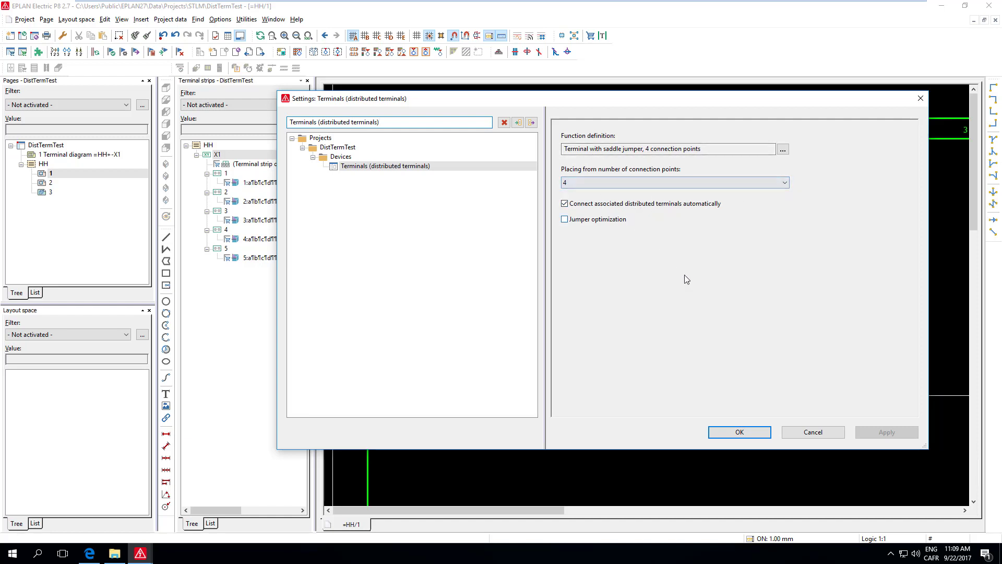
pyautogui.click(740, 432)
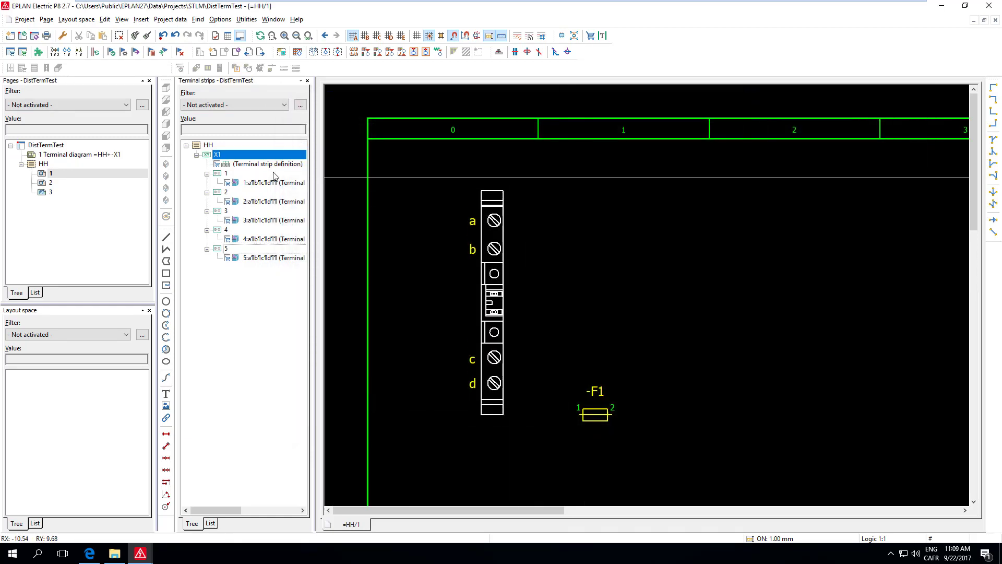
# Start placing terminal 1 of strip X1 on page 1 and rotate its symbol so connection point a faces horizontally toward fuse F1's side
pyautogui.click(255, 183)
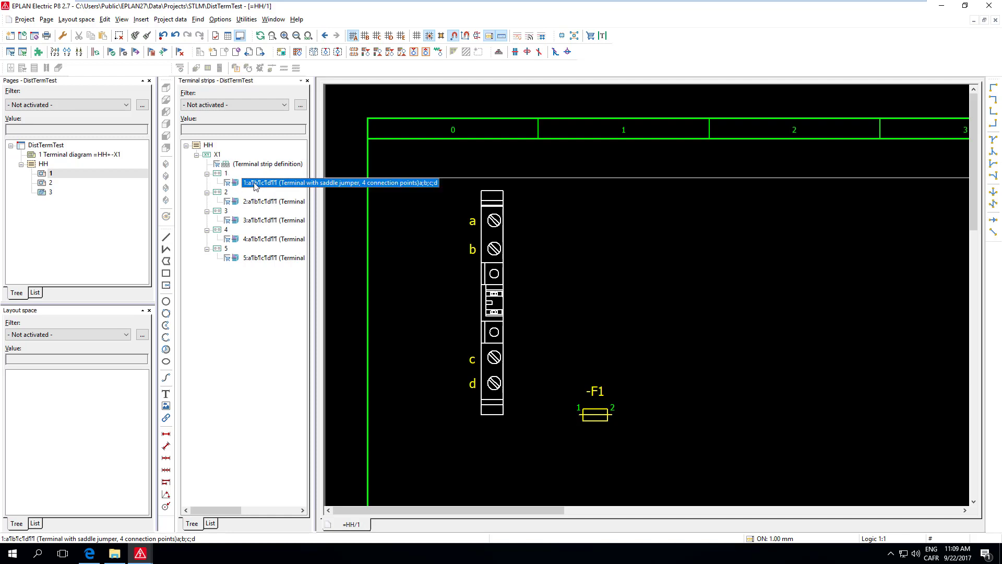
pyautogui.moveTo(247, 187); pyautogui.dragTo(716, 311)
pyautogui.scroll(2, 742, 350)
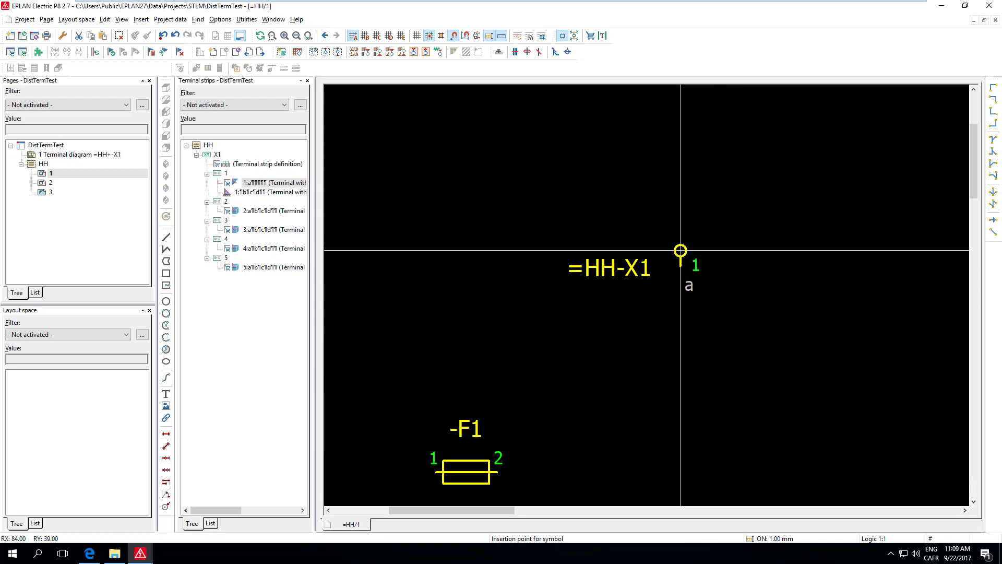
pyautogui.press('Tab')
pyautogui.press('Tab')
pyautogui.press('ctrl')
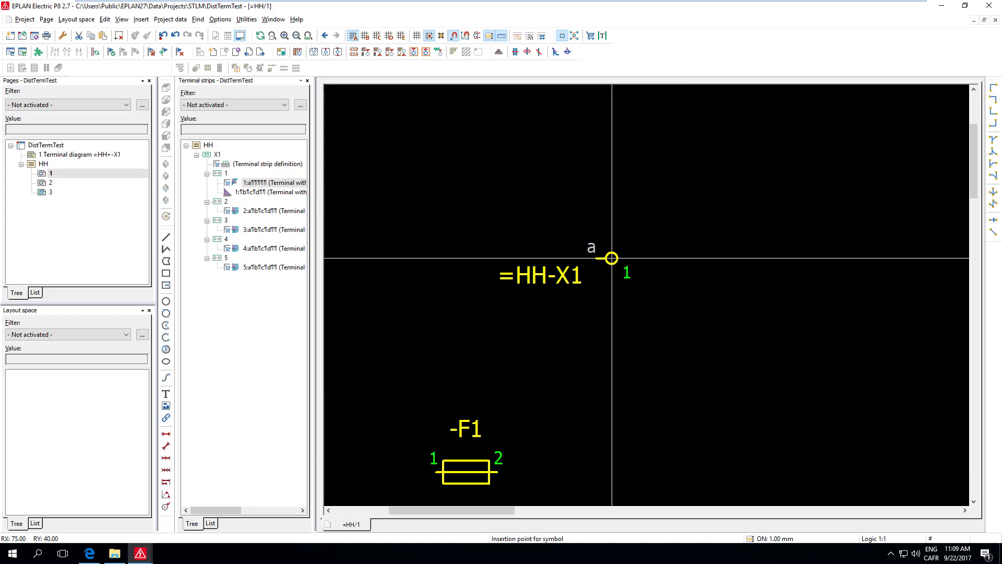
# Use symbol selection to choose X1_NB, the terminal with one connection point without saddle jumper connection points, for the terminal being placed
pyautogui.click(611, 257)
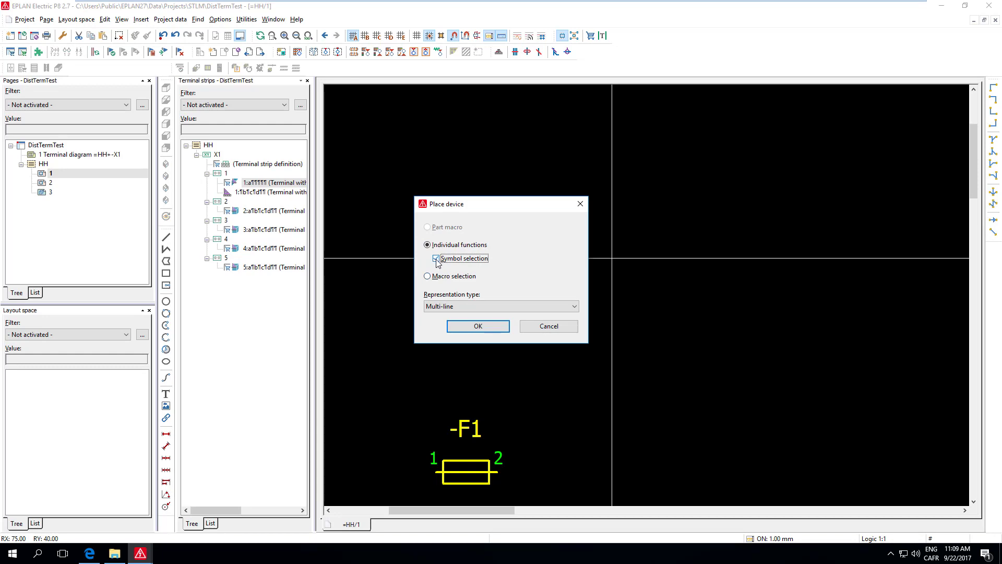
pyautogui.click(476, 325)
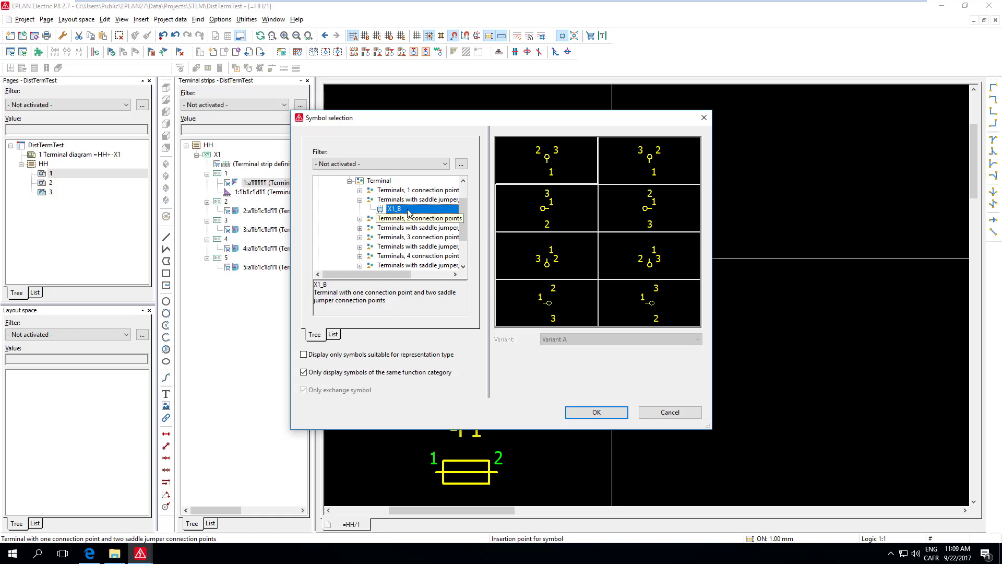
pyautogui.click(359, 190)
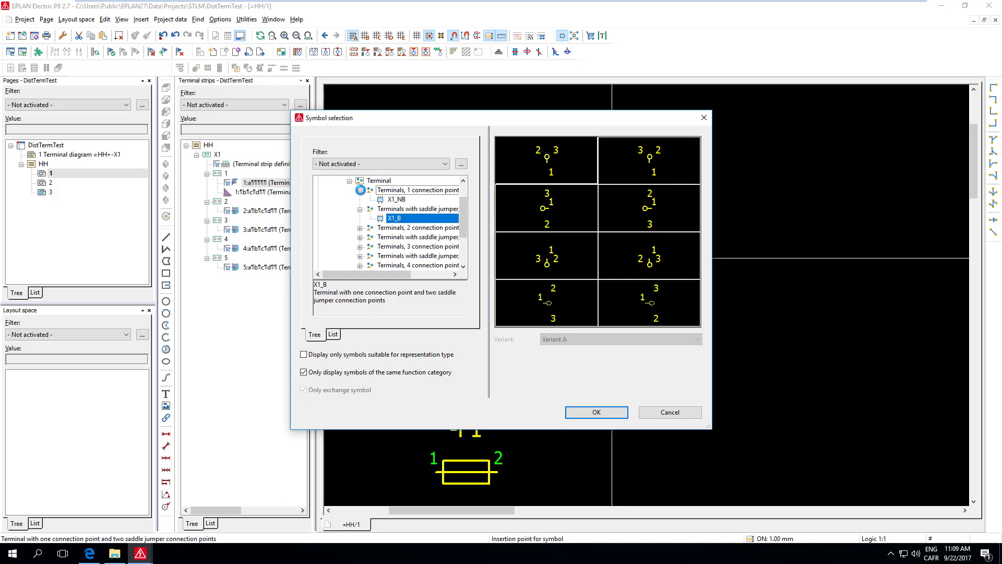
pyautogui.moveTo(459, 210)
pyautogui.mouseDown()
pyautogui.moveTo(462, 191)
pyautogui.moveTo(465, 206)
pyautogui.mouseUp()
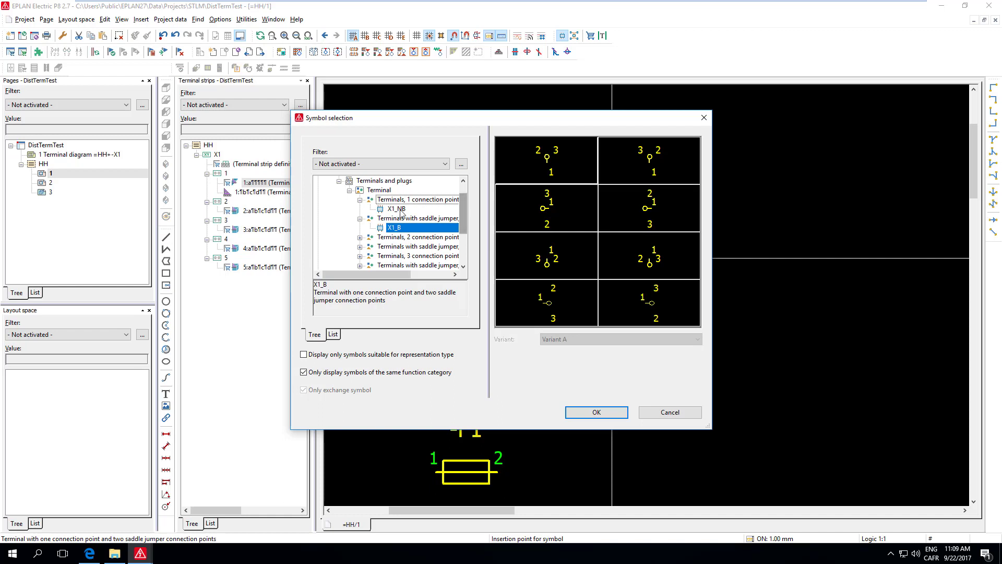
pyautogui.click(397, 209)
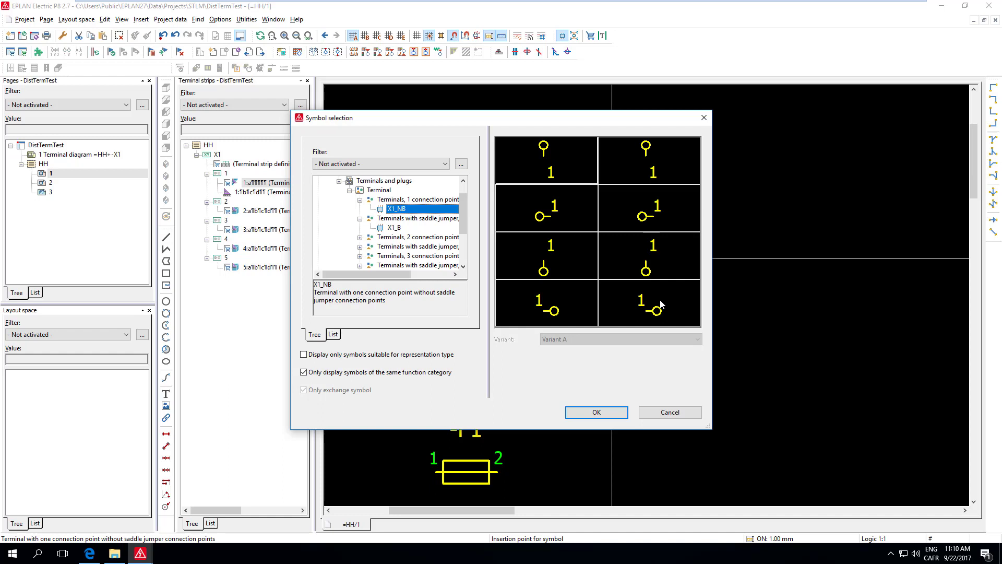
pyautogui.click(596, 412)
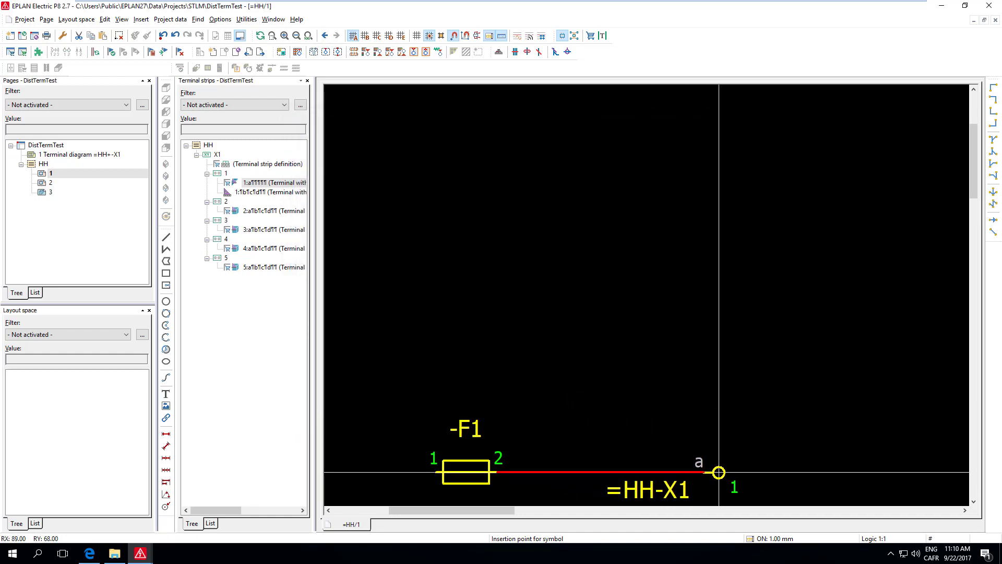
# Place connection point a of terminal X1:1 in line with fuse F1's connection point 2, and end the placement before placing point b
pyautogui.click(765, 472)
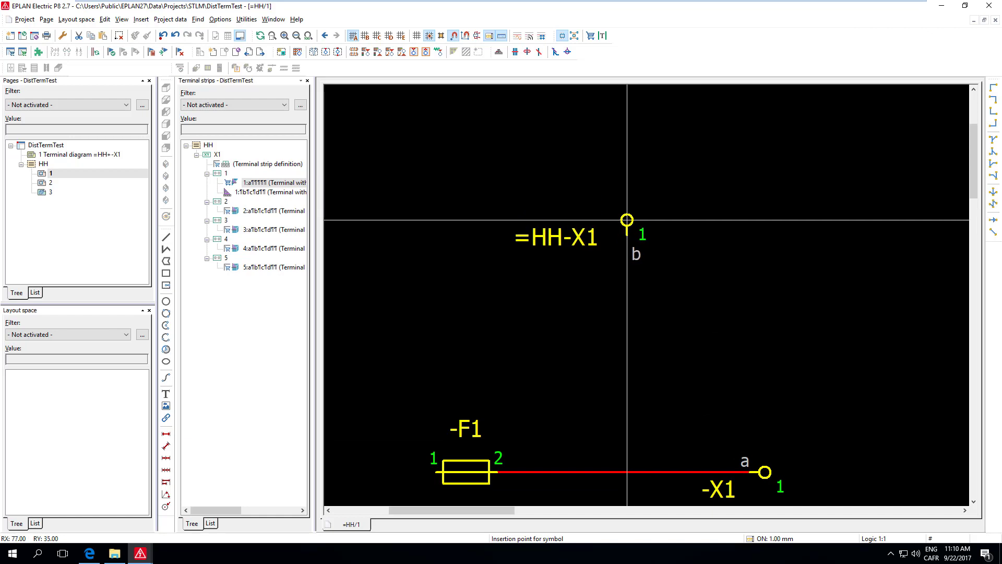
pyautogui.scroll(-1, 644, 217)
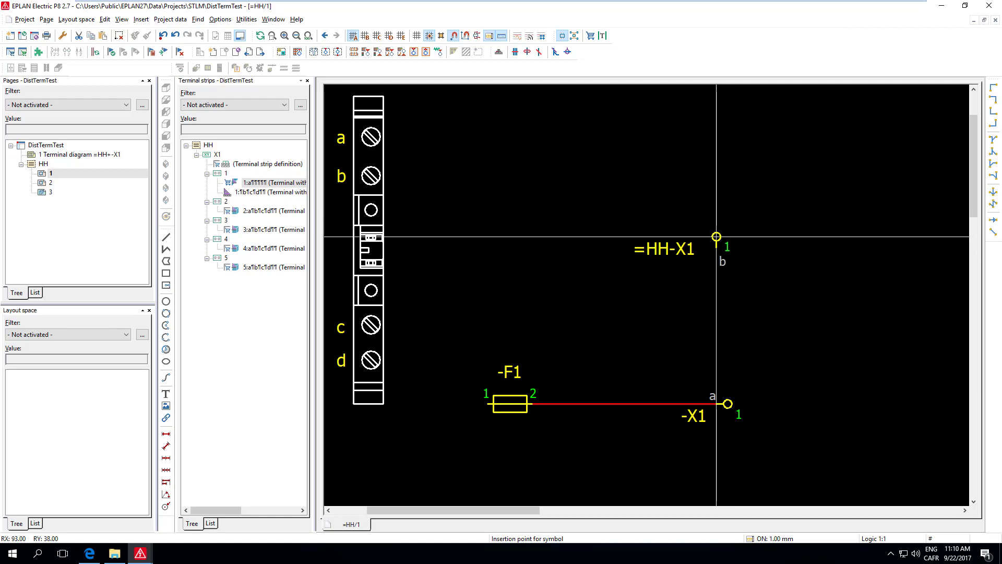
pyautogui.press('Escape')
pyautogui.scroll(-3, 712, 252)
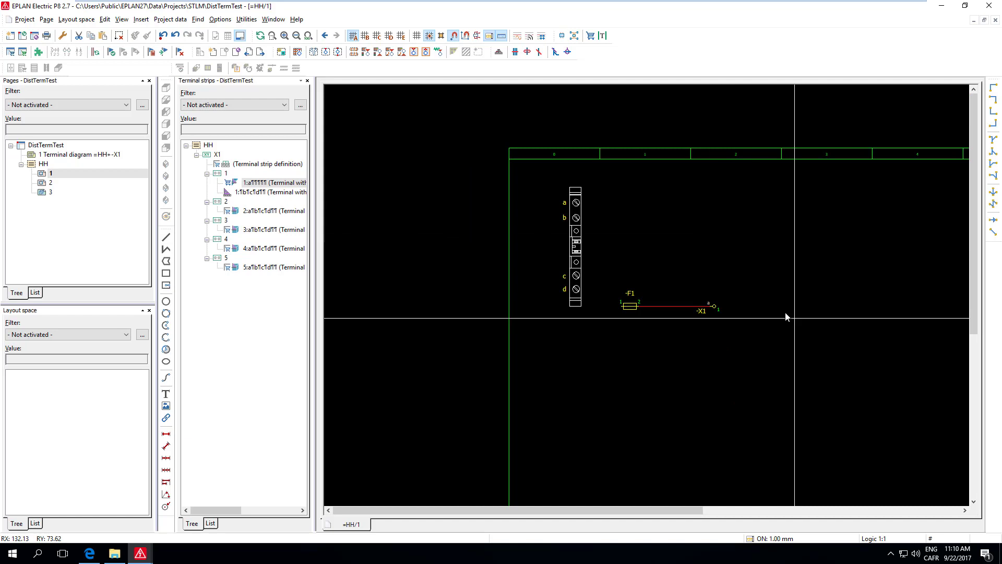
pyautogui.moveTo(711, 284); pyautogui.dragTo(534, 214, button='middle')
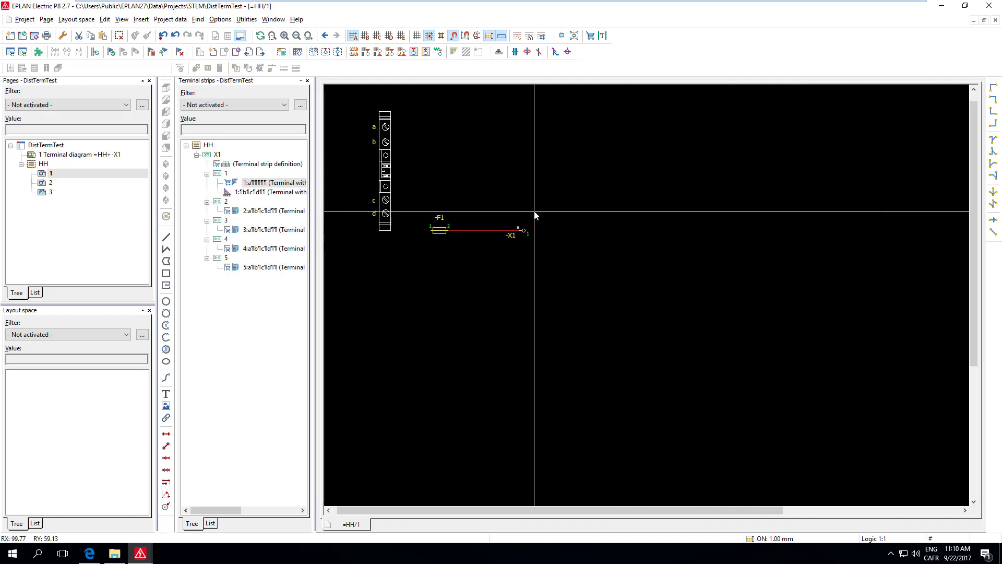
# On page 2, place the unplaced part of terminal X1:1 with connection point b facing U1's DC IN connection, ending before point c
pyautogui.press('pagedown')
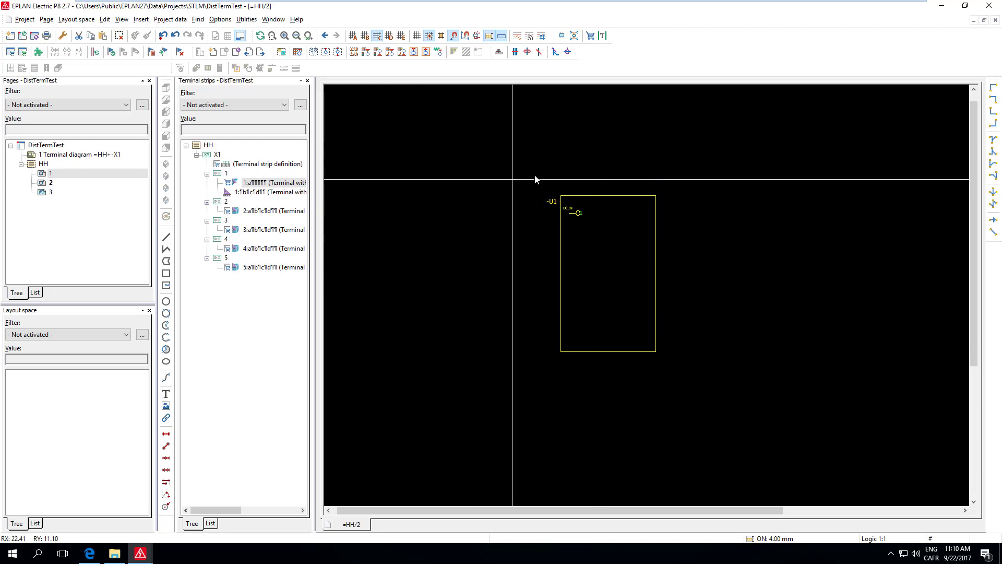
pyautogui.scroll(2, 486, 222)
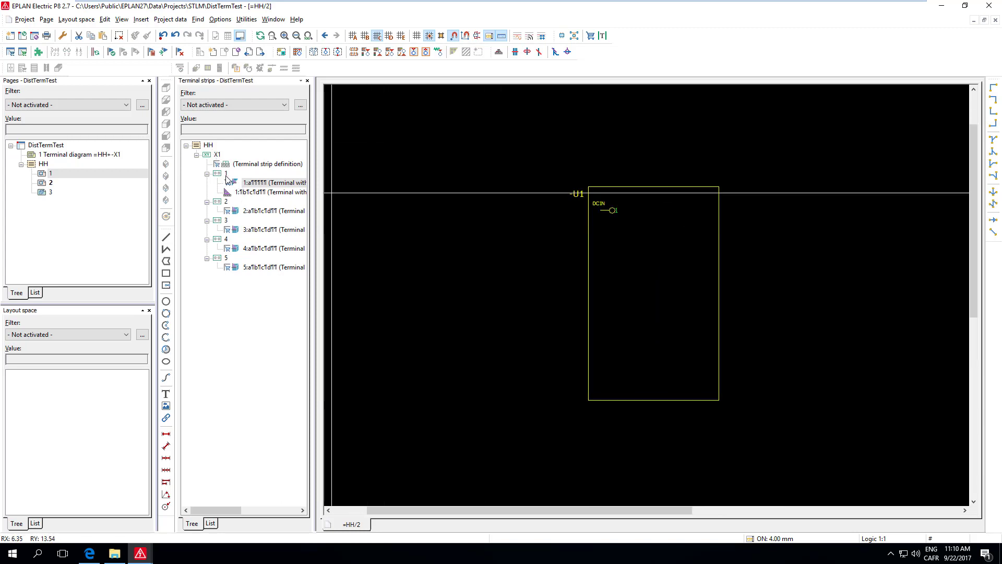
pyautogui.click(241, 193)
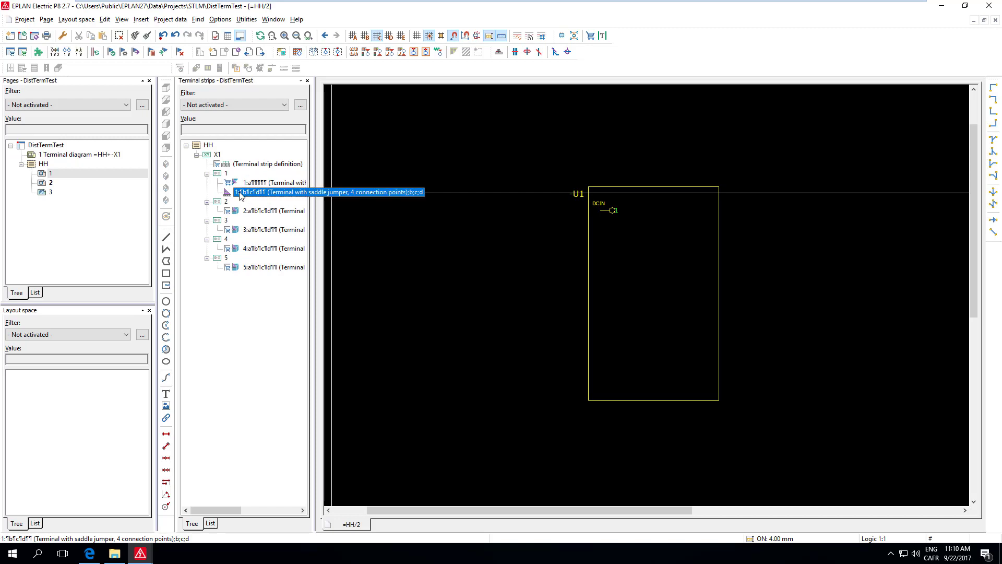
pyautogui.moveTo(241, 195); pyautogui.dragTo(375, 206)
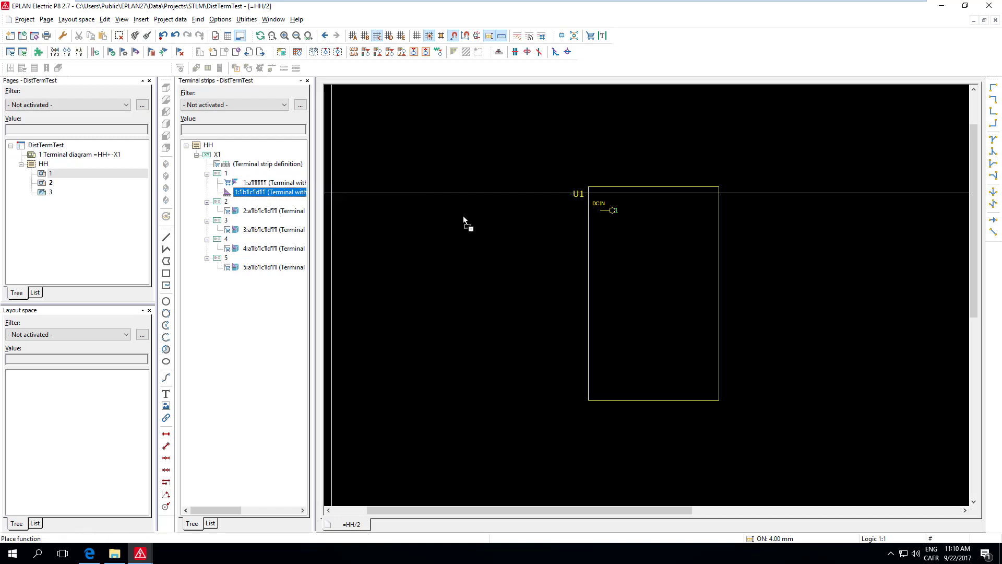
pyautogui.moveTo(485, 214); pyautogui.dragTo(487, 214)
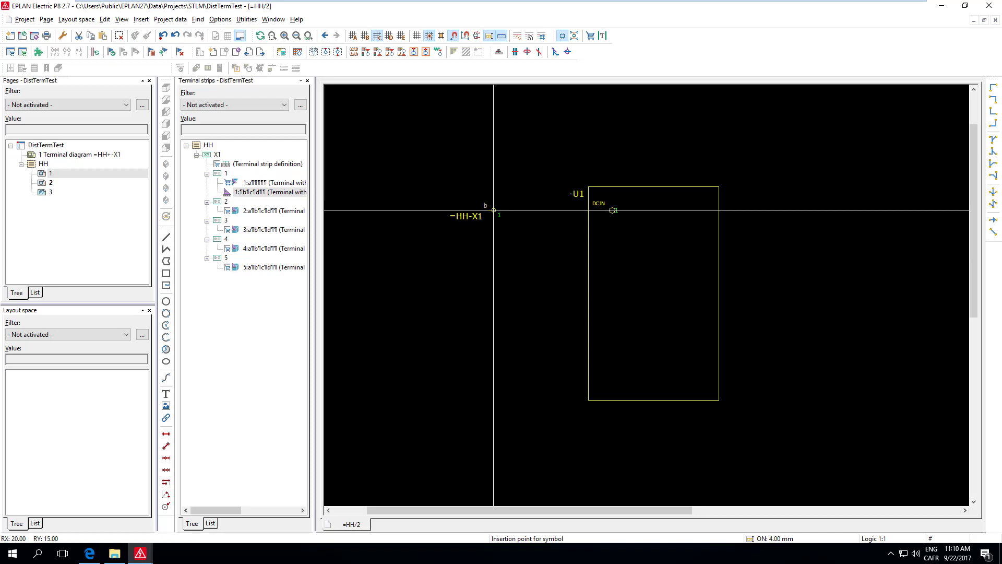
pyautogui.scroll(5, 487, 214)
pyautogui.scroll(-1, 493, 210)
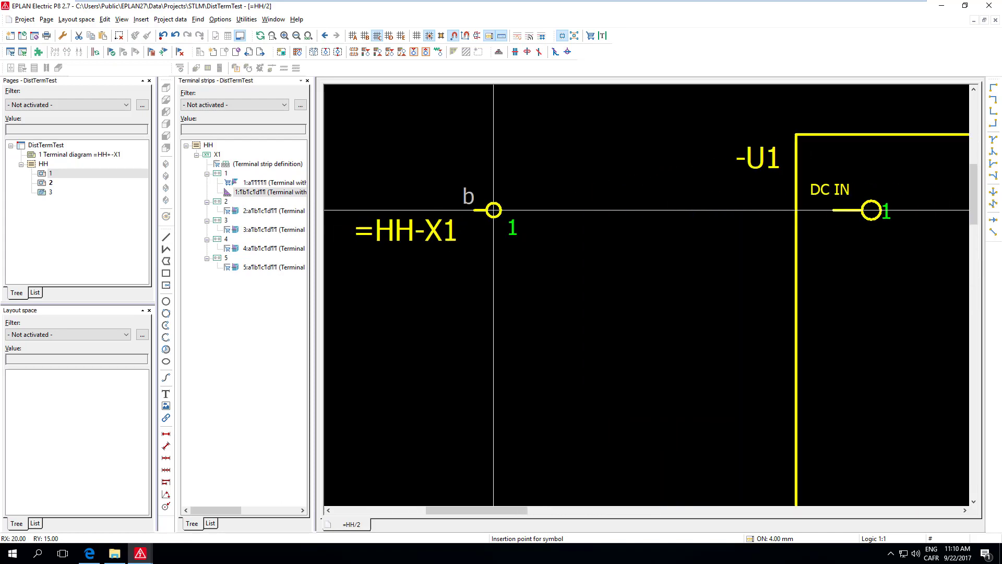
pyautogui.press('Tab')
pyautogui.press('Tab')
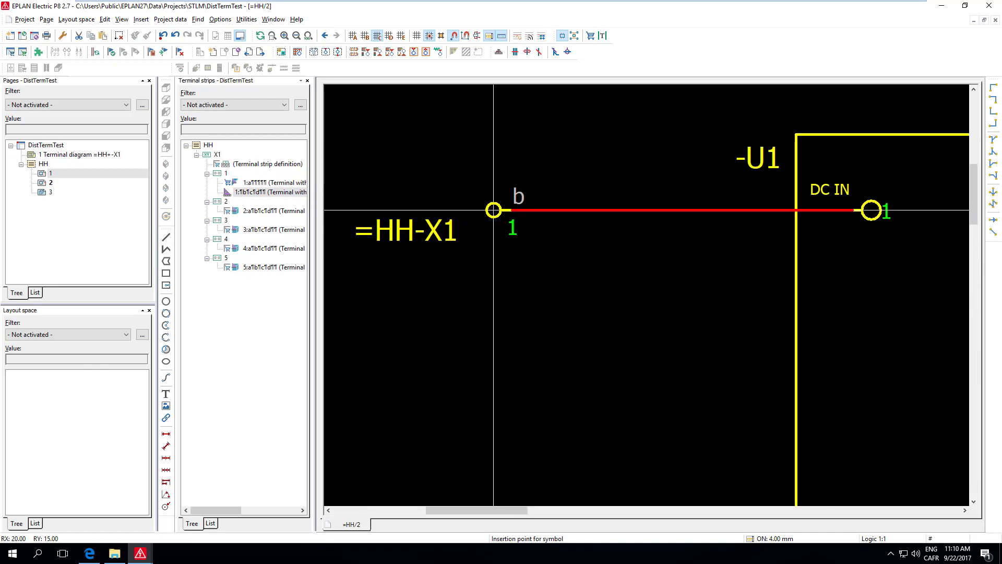
pyautogui.click(455, 210)
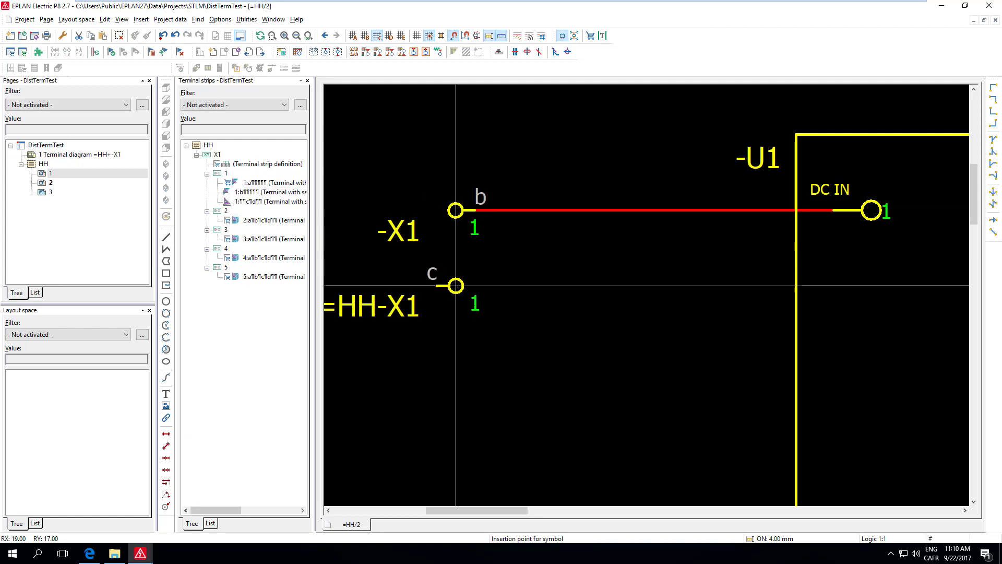
pyautogui.press('Escape')
pyautogui.scroll(-1, 483, 333)
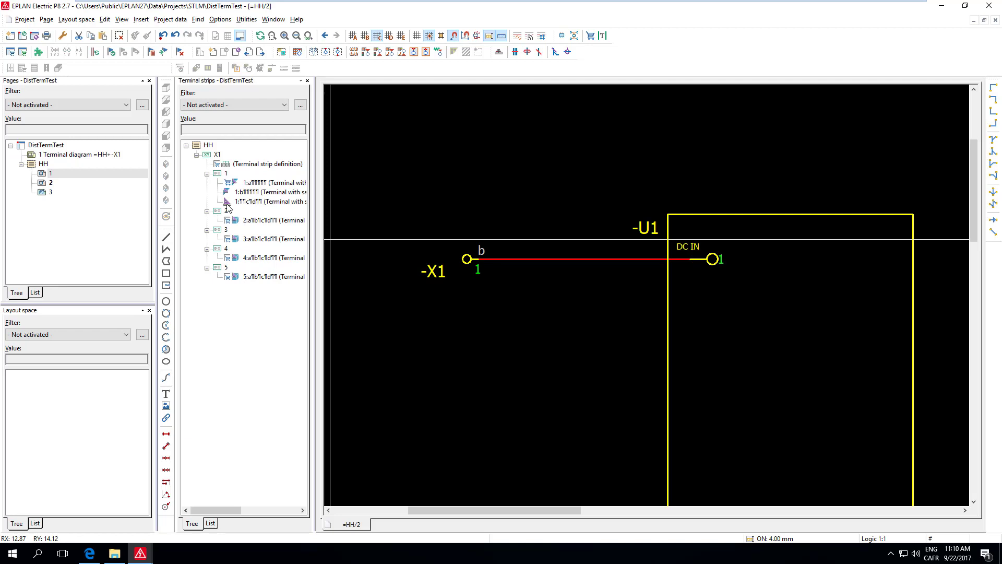
# Update the project connections and trace the connection from X1:1 to U1 on page 2 back to F1 on page 1
pyautogui.click(95, 53)
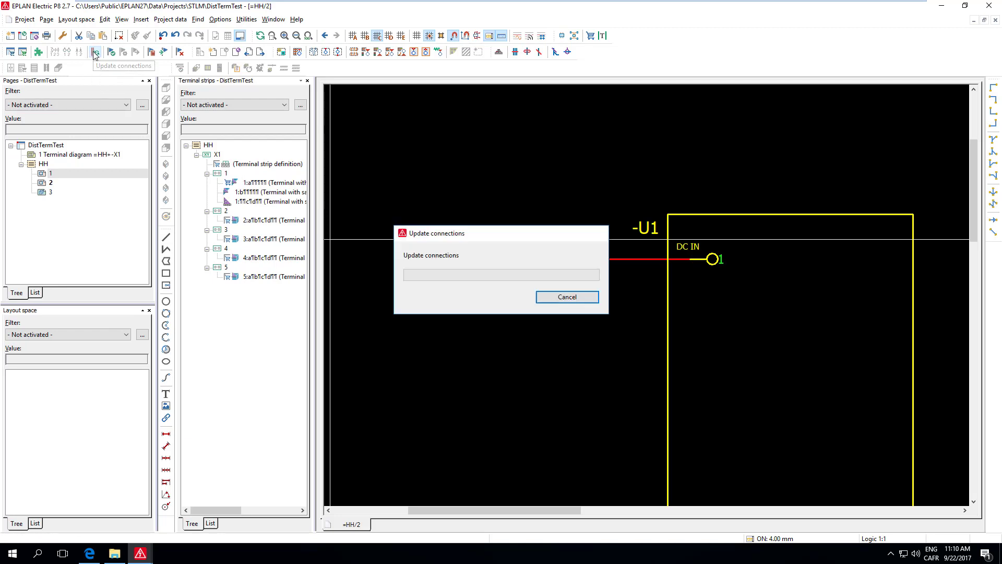
pyautogui.click(530, 37)
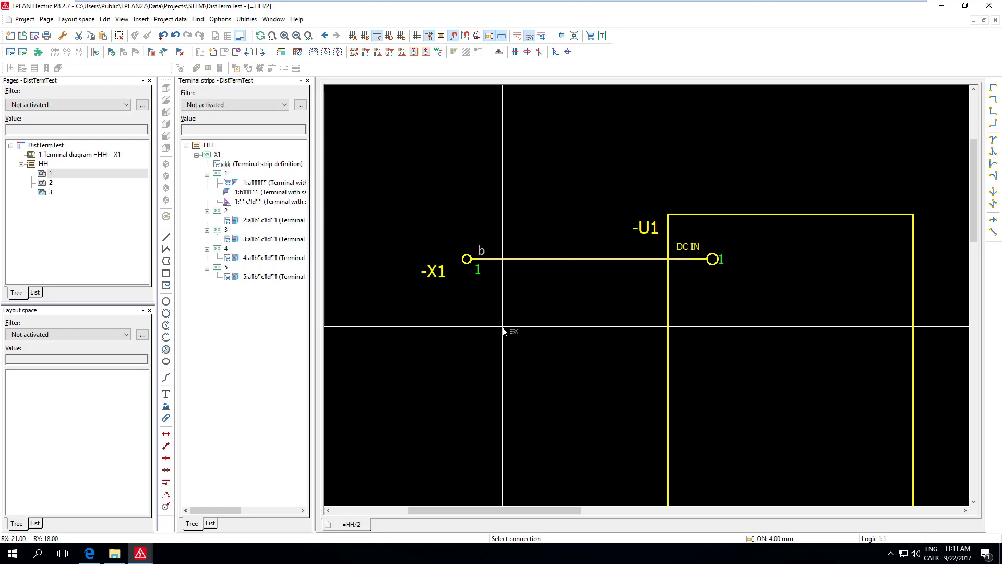
pyautogui.press('pageup')
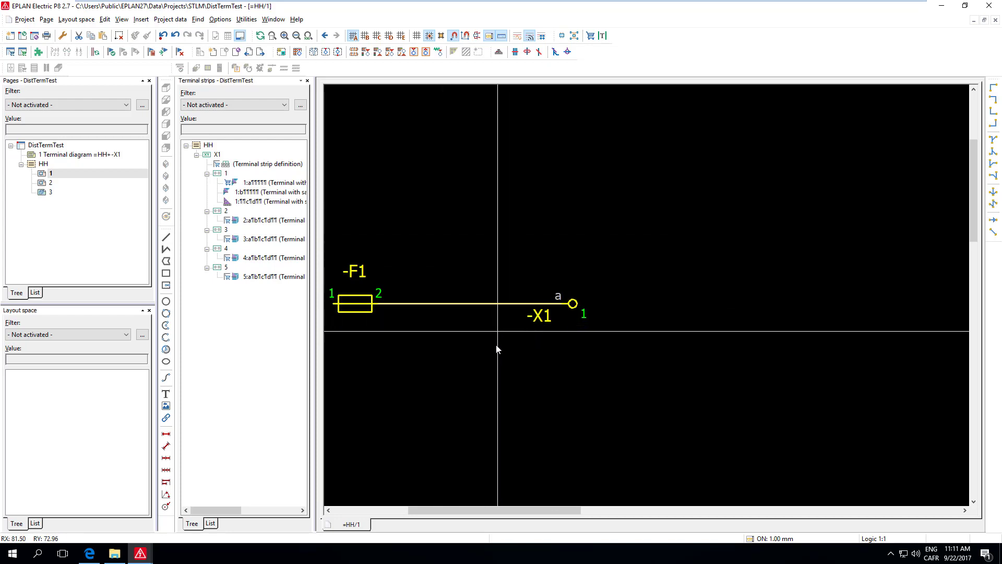
pyautogui.scroll(-2, 493, 345)
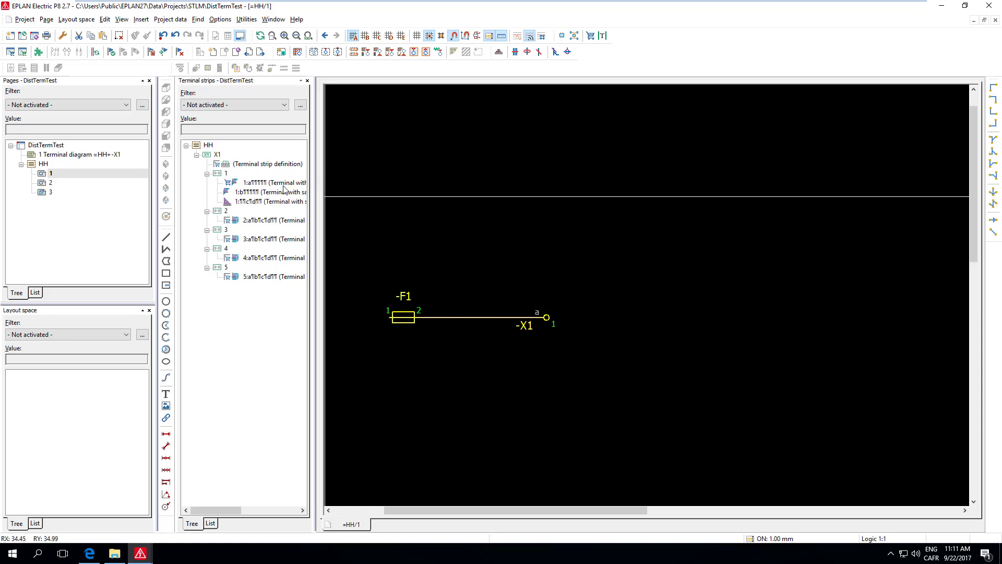
# Compare the main terminal and distributed terminal properties of functions 1:b and 1:a of strip X1, closing both without changes
pyautogui.doubleClick(252, 193)
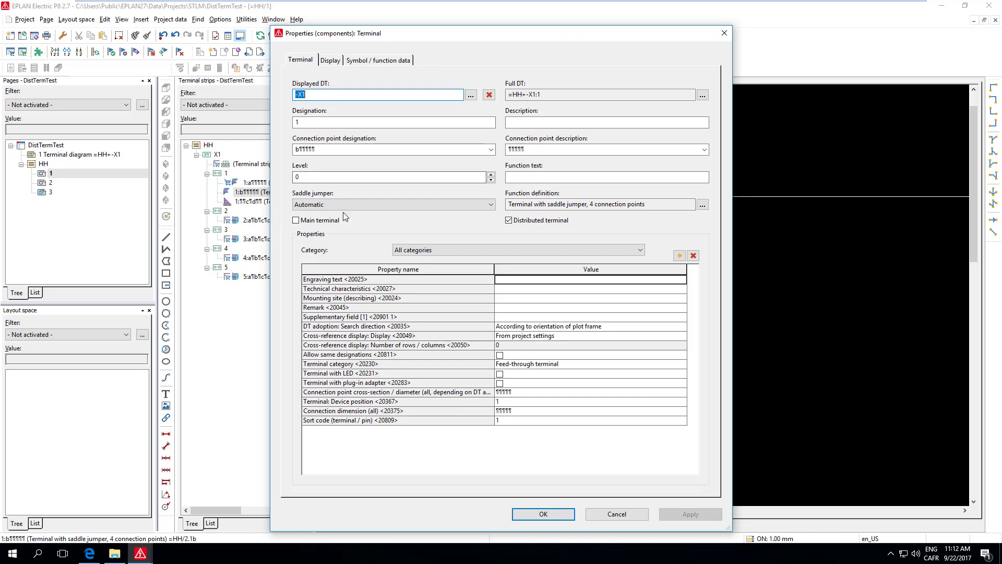
pyautogui.press('Escape')
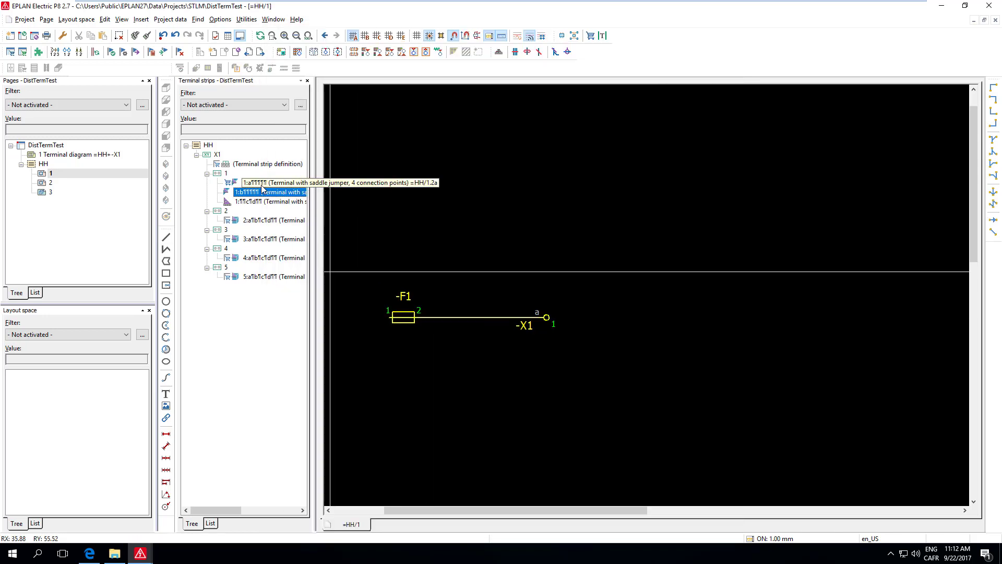
pyautogui.doubleClick(261, 184)
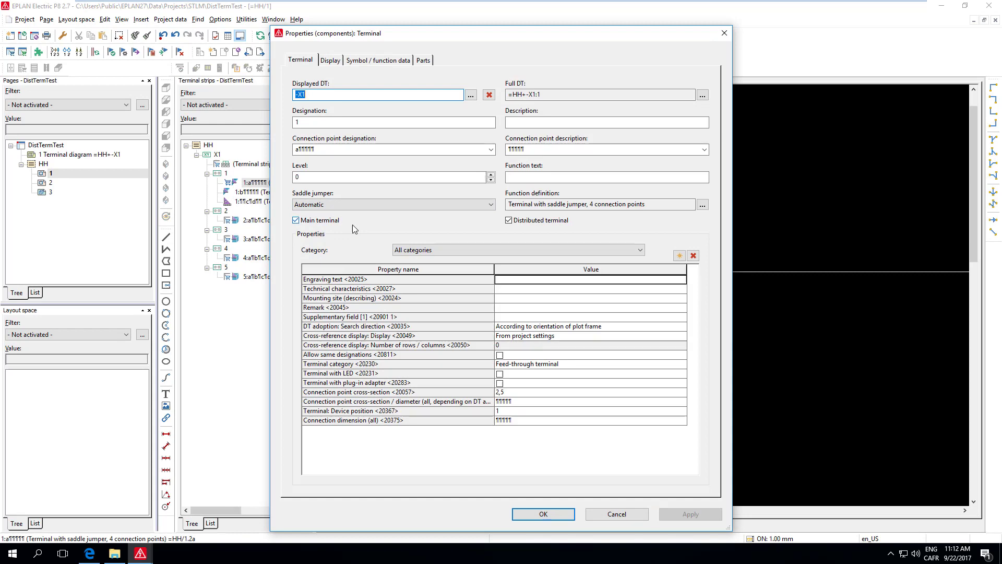
pyautogui.press('Escape')
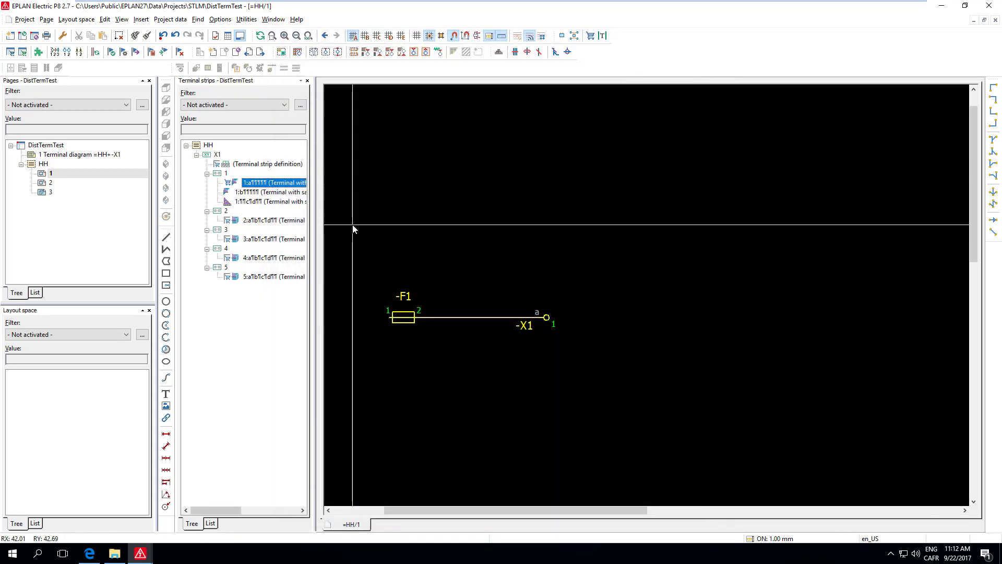